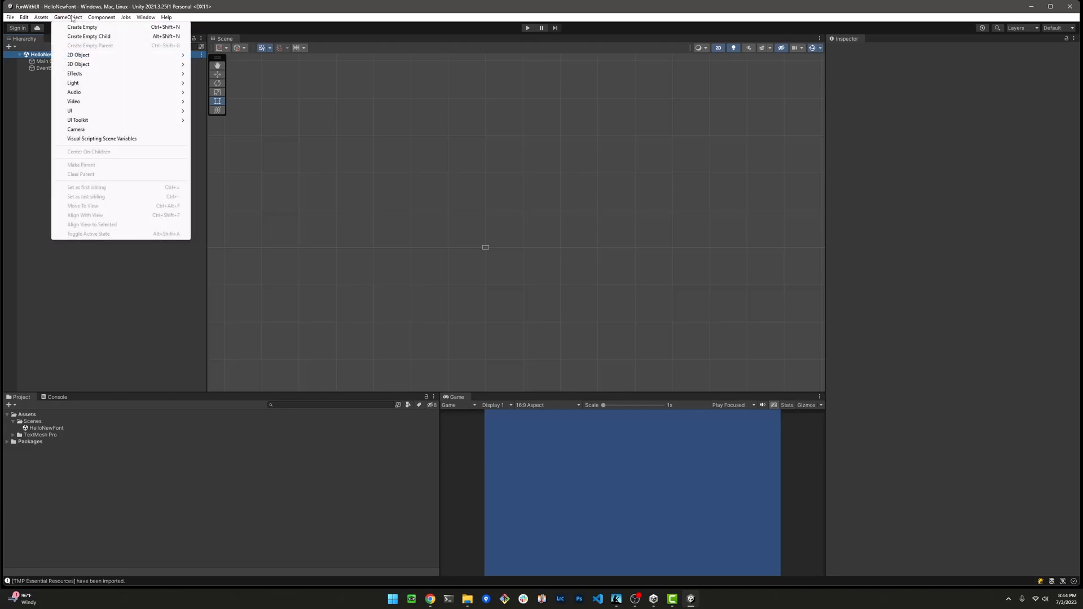
# - Add a TextMeshPro UI text object to the scene and name it Hello-font
pyautogui.moveTo(94, 111)
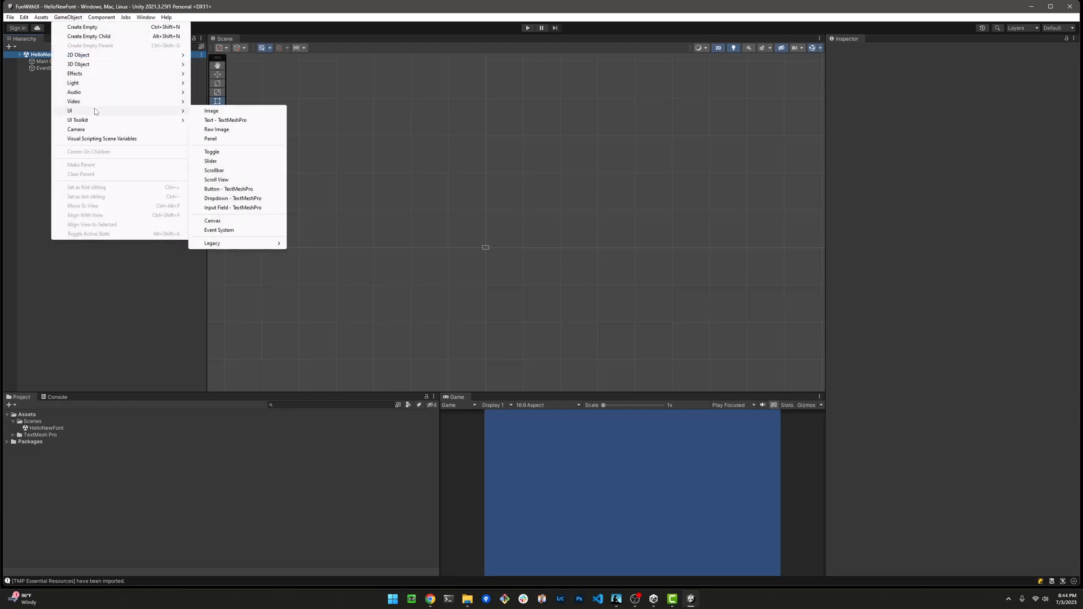
pyautogui.click(234, 120)
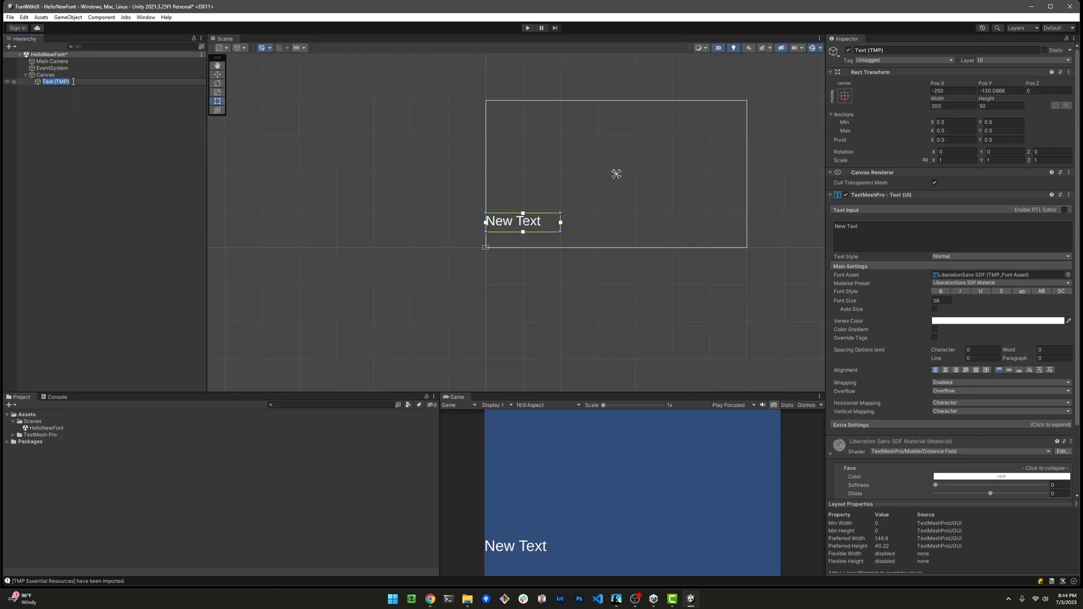
pyautogui.moveTo(90, 82); pyautogui.dragTo(35, 82)
pyautogui.write('Hello-font')
pyautogui.press('Return')
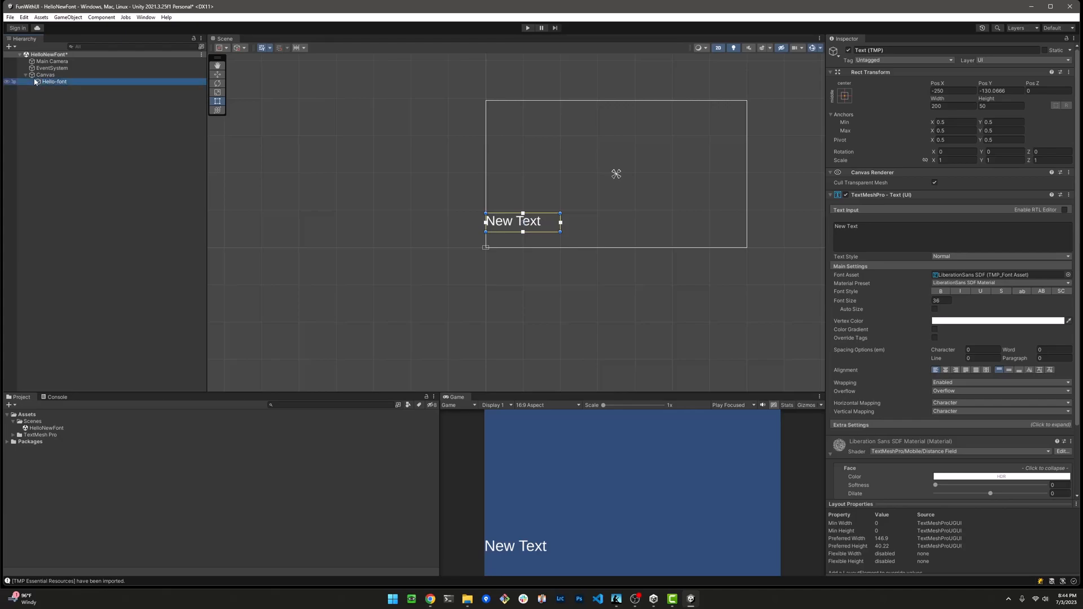
# - Set the Hello-font object's X and Y positions to 0
pyautogui.click(961, 89)
pyautogui.write('0')
pyautogui.click(1011, 91)
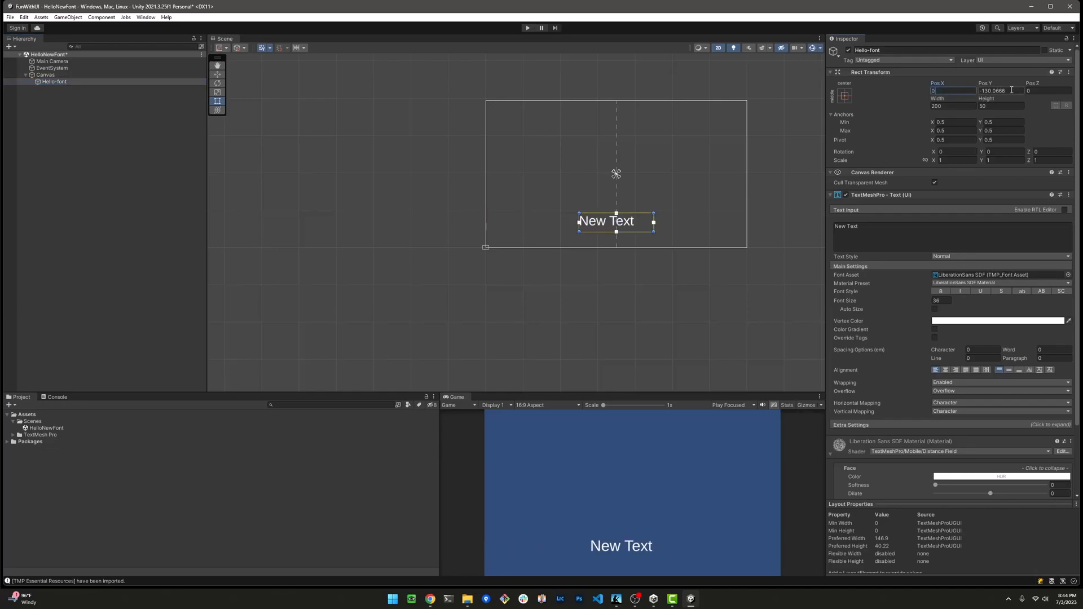
pyautogui.write('0')
# - Replace the placeholder text of Hello-font with "Hello World!"
pyautogui.click(878, 226)
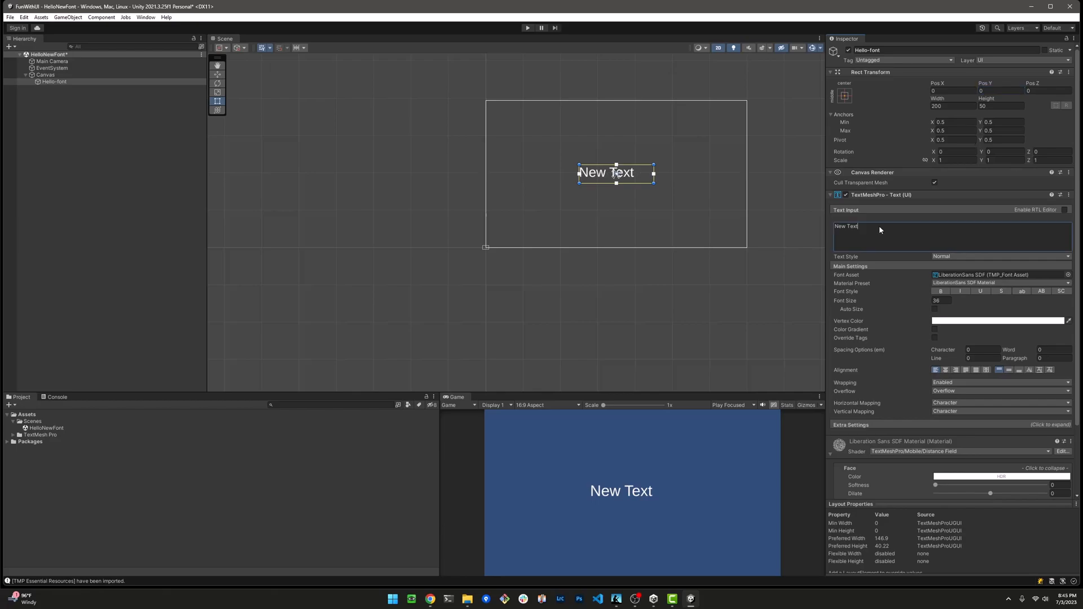
pyautogui.write('Hell')
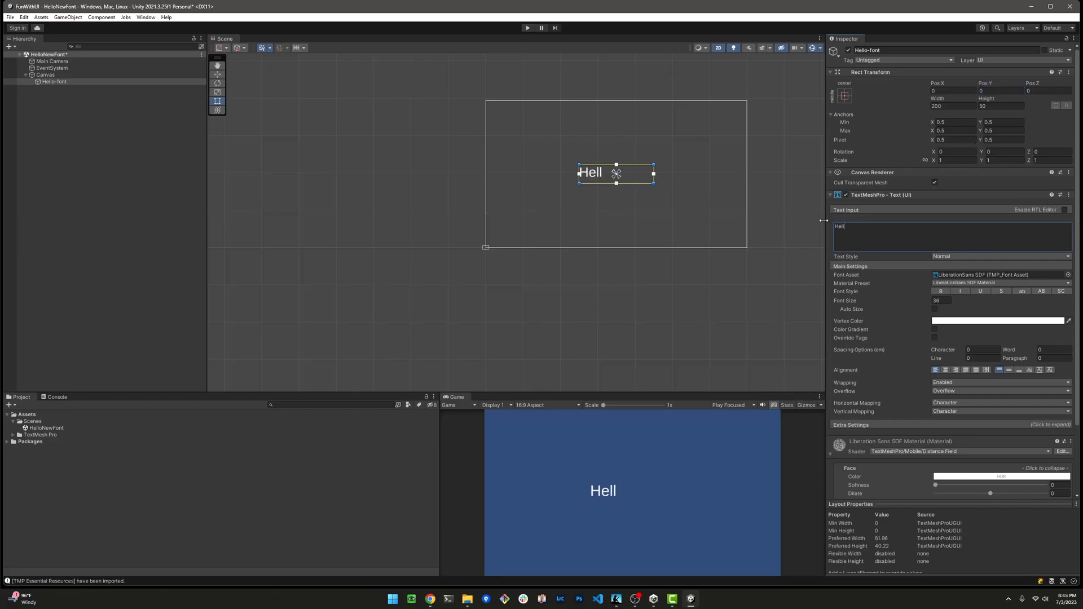
pyautogui.write('o World!')
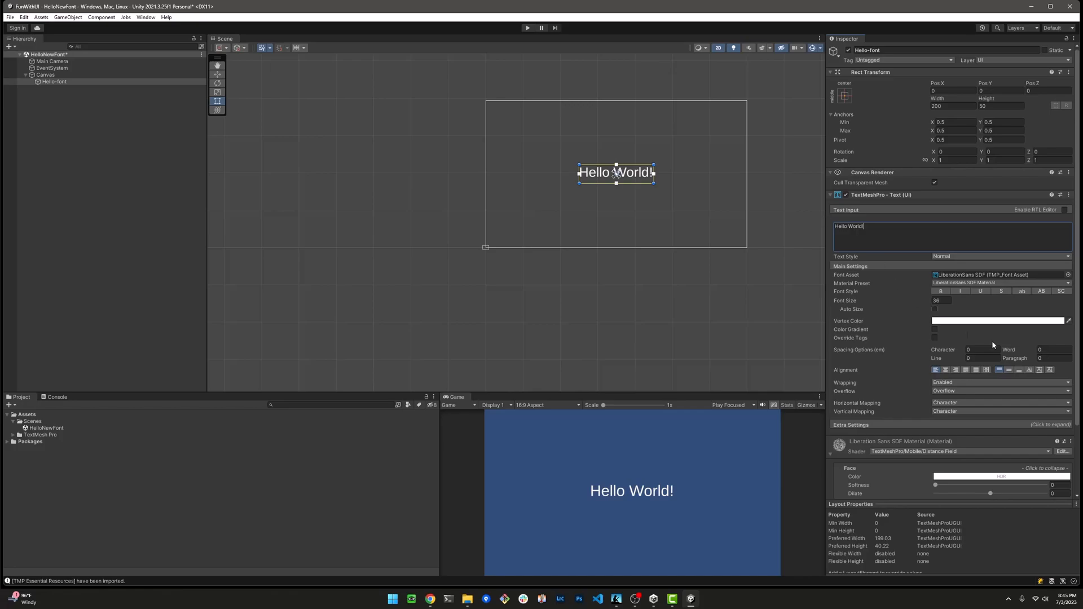
# - Set the font size to 50 and enlarge the text box to about 331 by 56 so the text fits one line
pyautogui.click(939, 301)
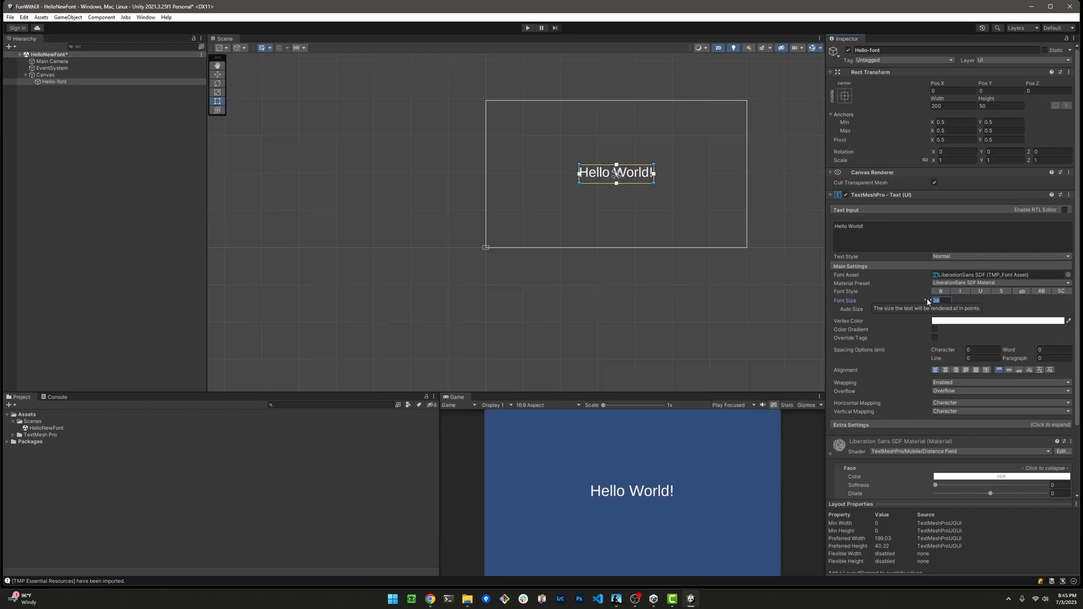
pyautogui.write('50')
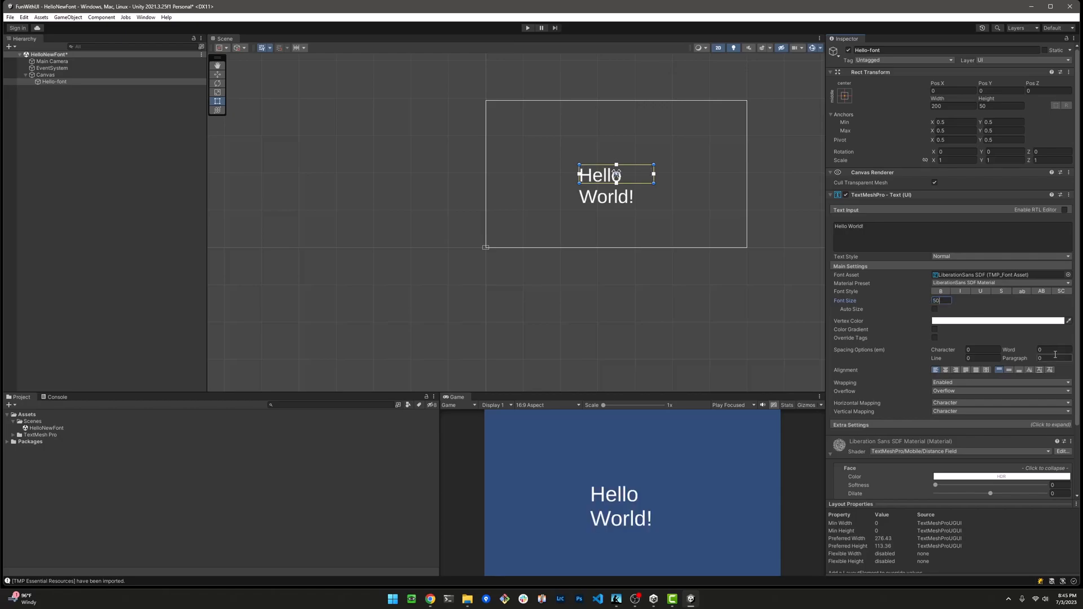
pyautogui.moveTo(654, 183); pyautogui.dragTo(702, 185)
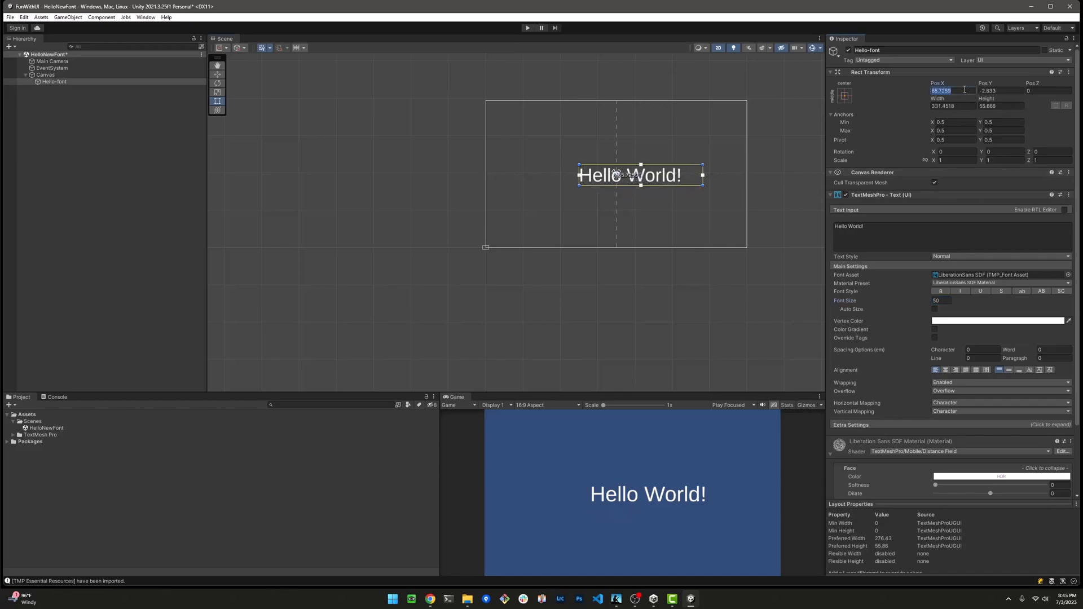
# - Reset the text box's X and Y positions to 0 and center the text horizontally and vertically
pyautogui.write('0')
pyautogui.press('Tab')
pyautogui.write('0')
pyautogui.press('Return')
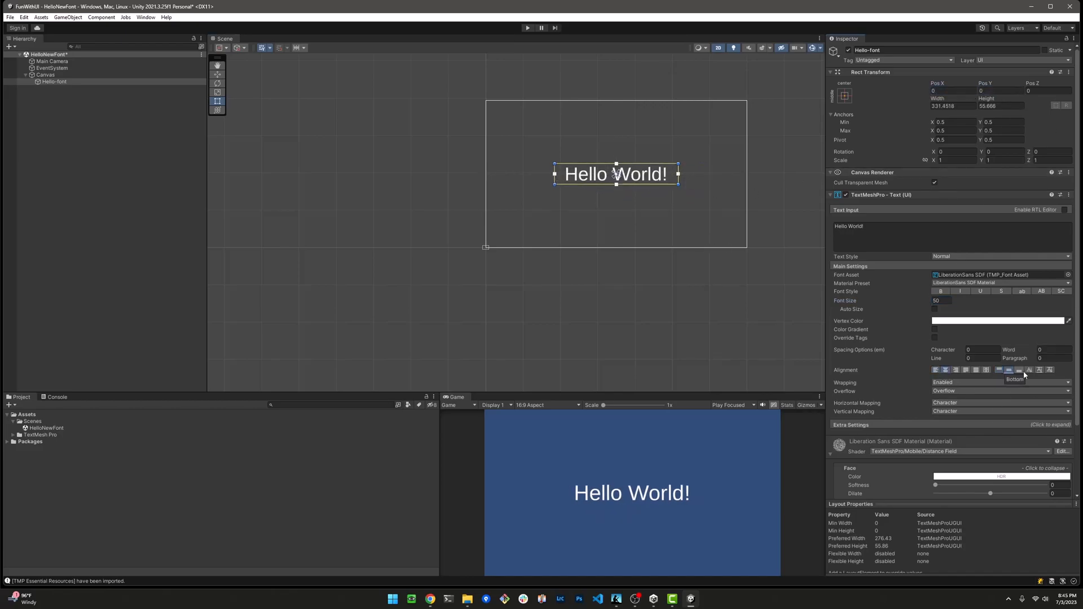
# - Change the vertex color of the Hello World! text to yellow-green
pyautogui.click(996, 320)
pyautogui.moveTo(1056, 358)
pyautogui.mouseDown()
pyautogui.moveTo(1019, 346)
pyautogui.moveTo(1046, 351)
pyautogui.mouseUp()
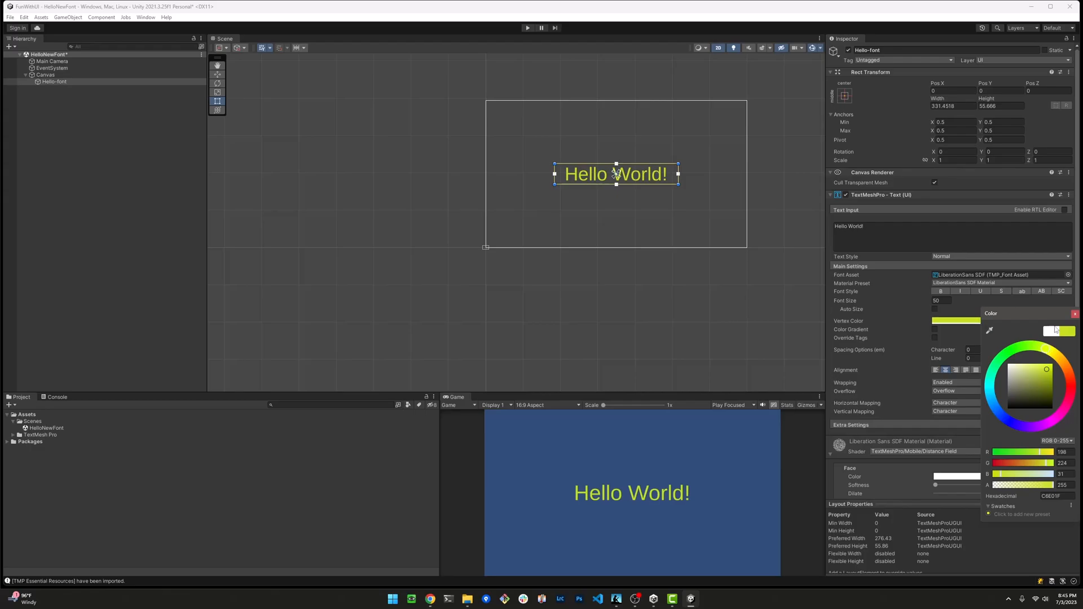
pyautogui.click(1075, 314)
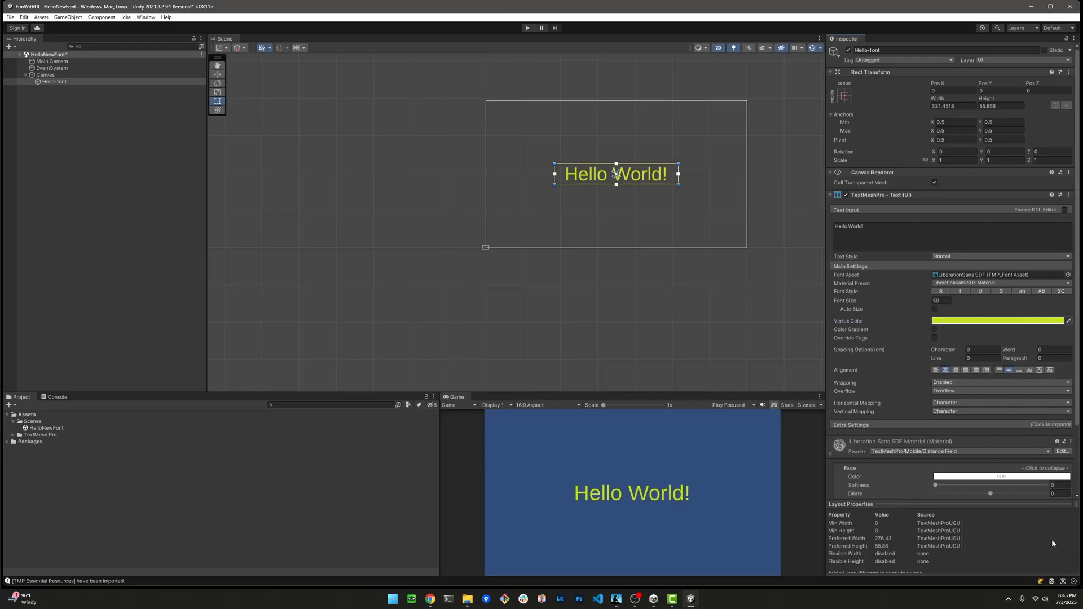
# - Check which font assets are available for the text, keeping LiberationSans SDF assigned
pyautogui.click(1068, 275)
pyautogui.click(800, 312)
pyautogui.click(800, 305)
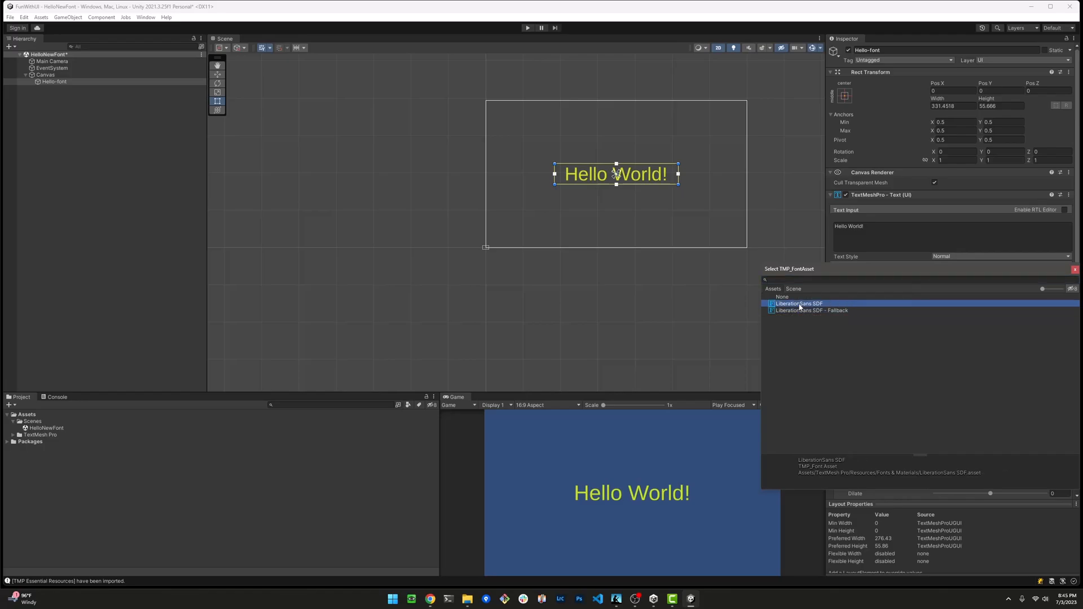
pyautogui.click(1074, 270)
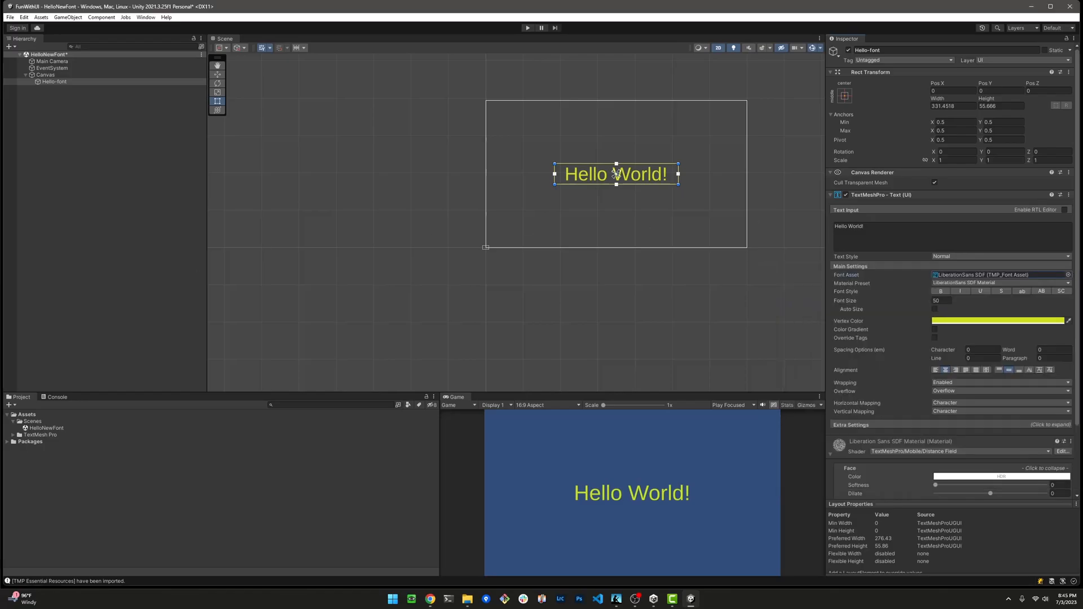
# - Switch to Google Fonts in the browser and filter the font categories to Handwriting only
pyautogui.moveTo(0, 74); pyautogui.dragTo(470, 79)
pyautogui.hotkey('ctrl', '-')
pyautogui.click(331, 194)
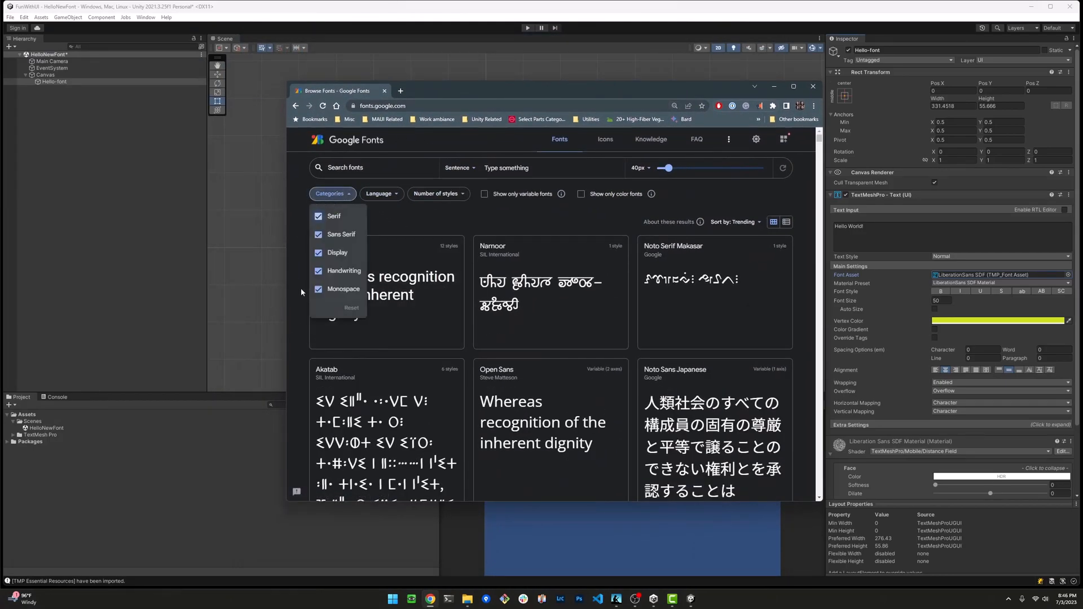
pyautogui.click(318, 289)
pyautogui.click(318, 253)
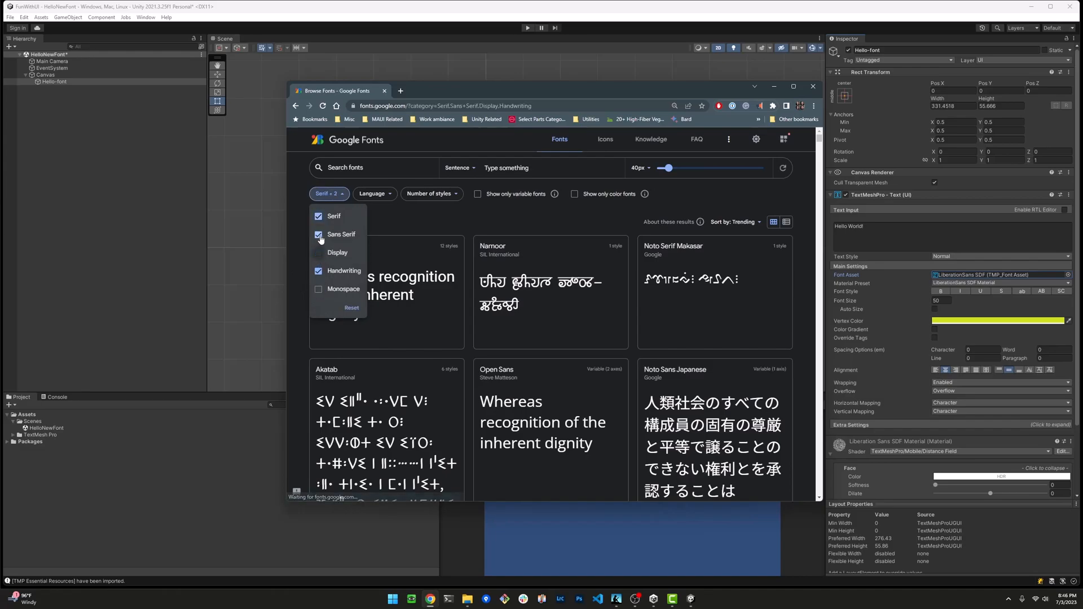
pyautogui.click(318, 235)
pyautogui.click(318, 217)
pyautogui.click(518, 219)
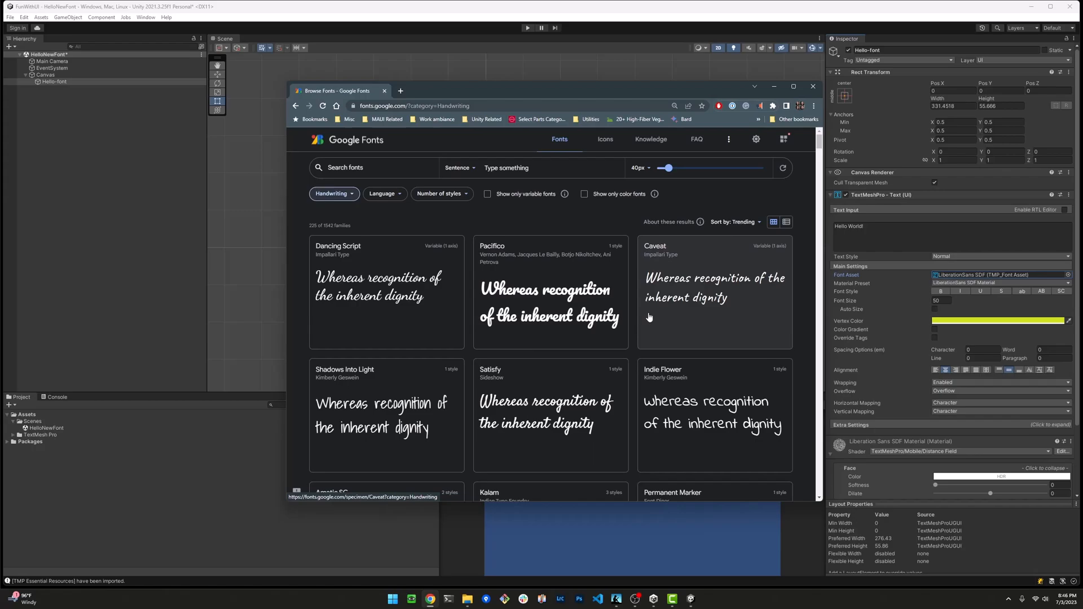
# - Find the Marck Script font among the handwriting fonts and download its family
pyautogui.scroll(-11, 650, 318)
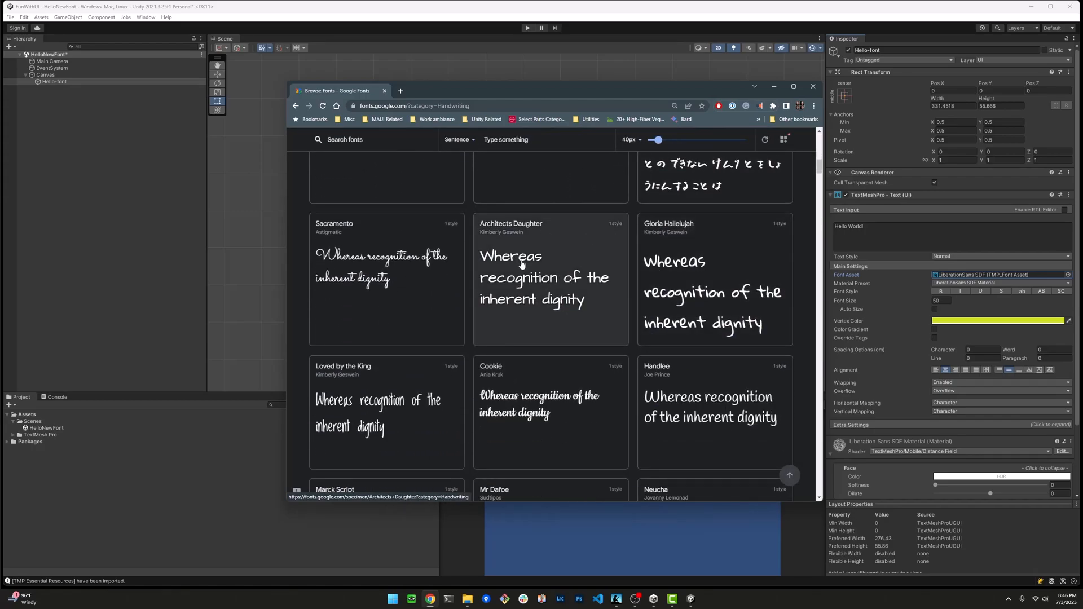
pyautogui.scroll(-4, 681, 276)
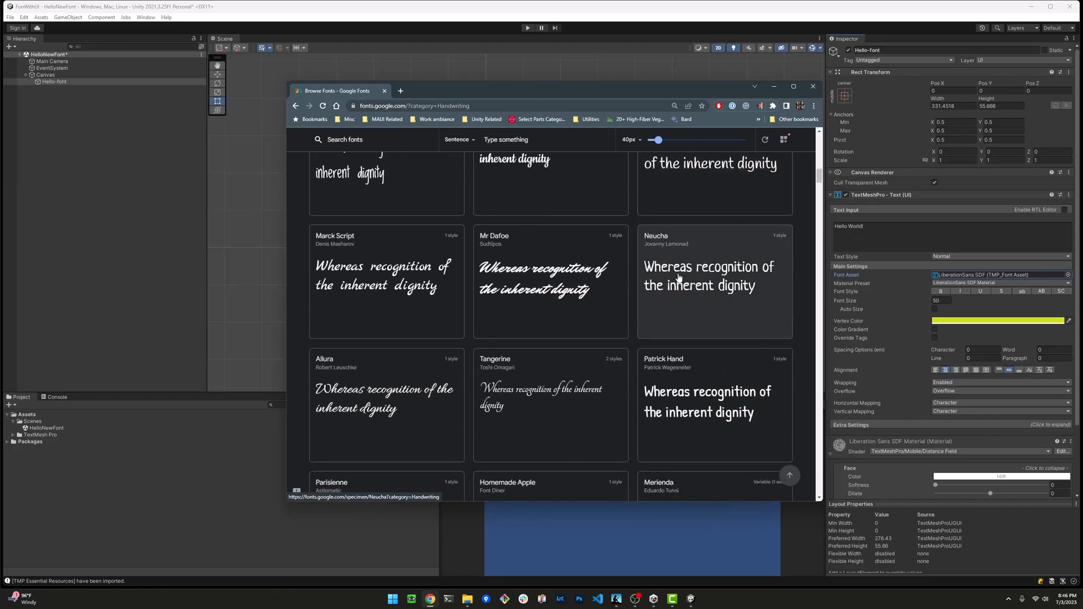
pyautogui.click(434, 249)
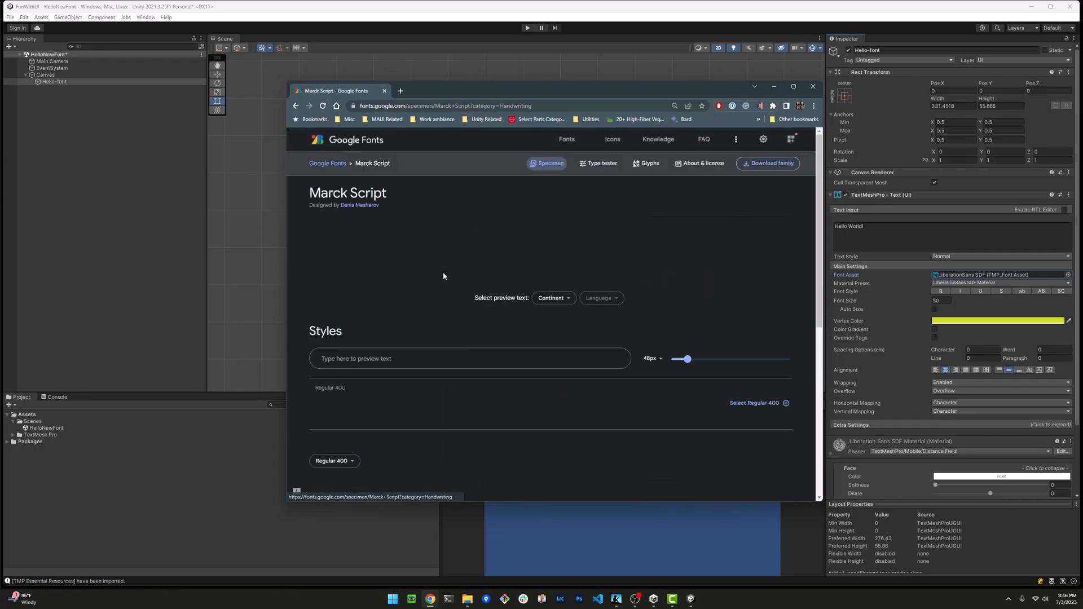
pyautogui.click(776, 165)
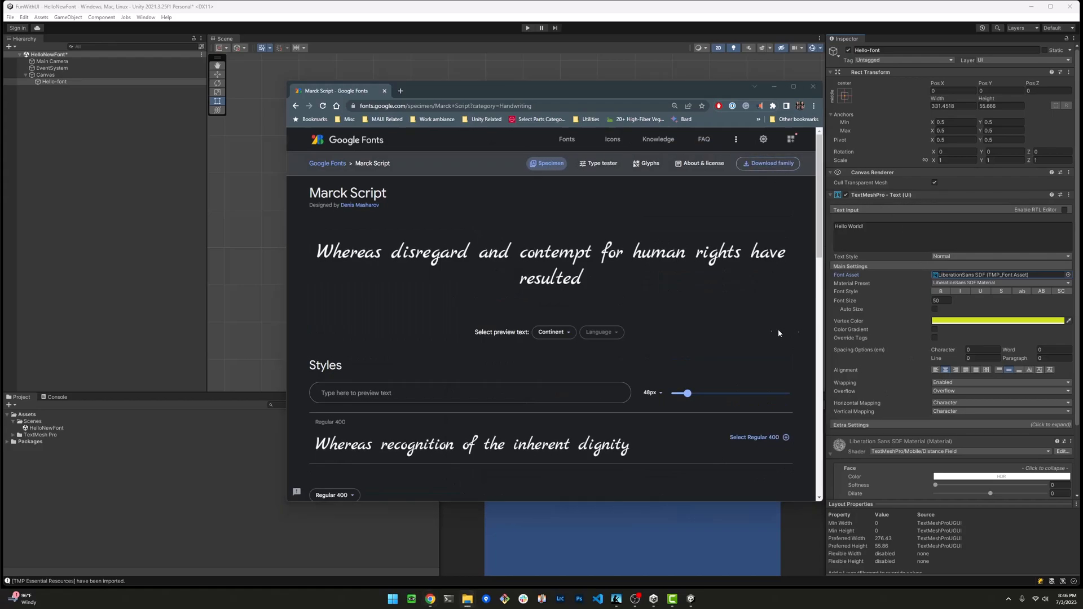
# - Extract all files from the downloaded Marck_Script archive into Downloads\Marck_Script and return to Unity
pyautogui.moveTo(0, 166); pyautogui.dragTo(505, 157)
pyautogui.moveTo(393, 268); pyautogui.dragTo(366, 216)
pyautogui.click(455, 166)
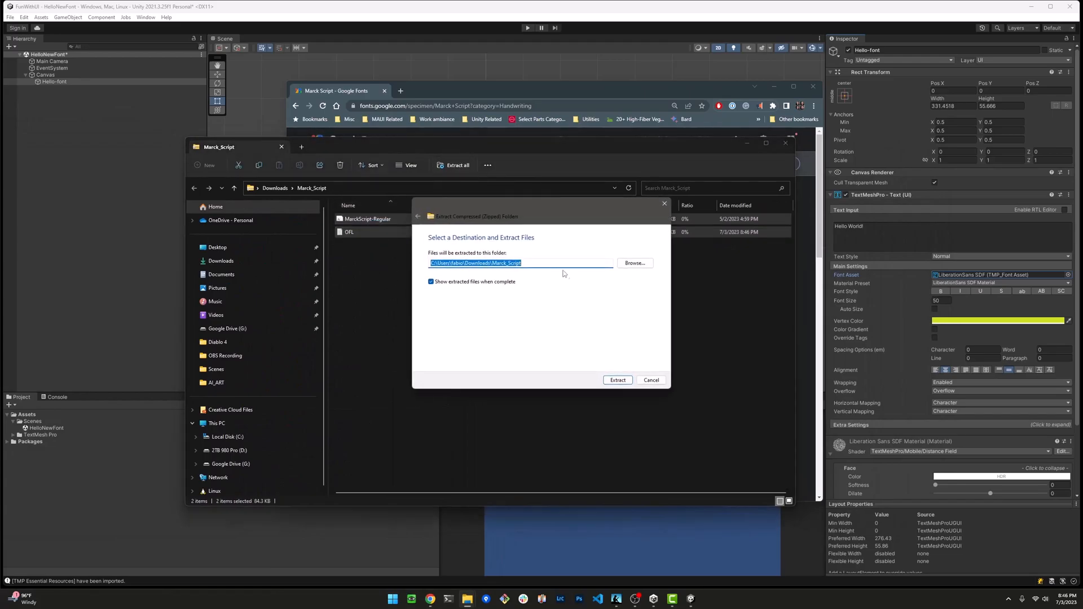
pyautogui.click(616, 380)
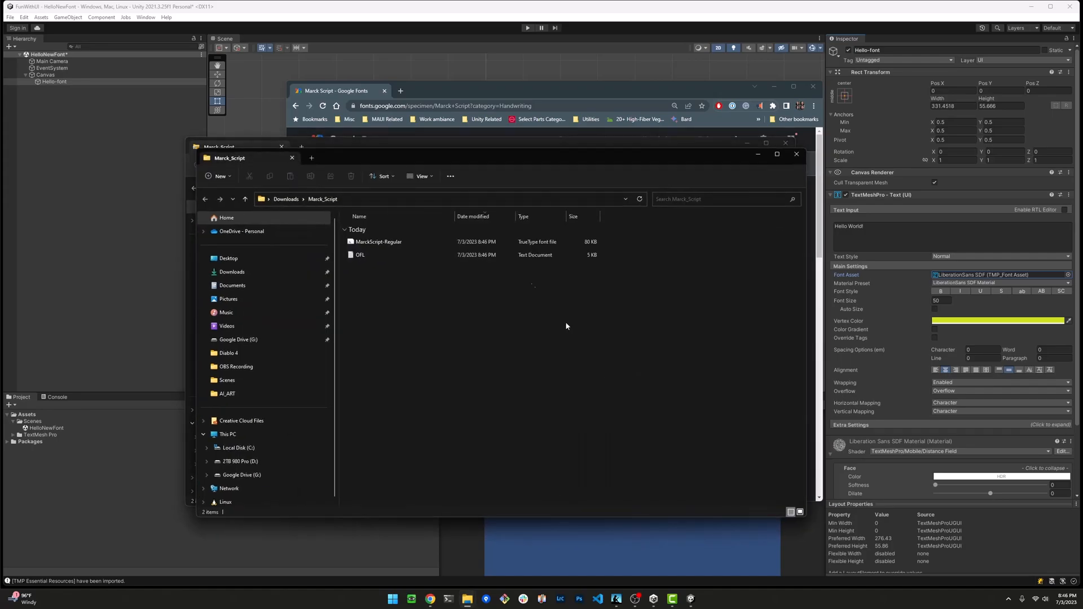
pyautogui.click(796, 154)
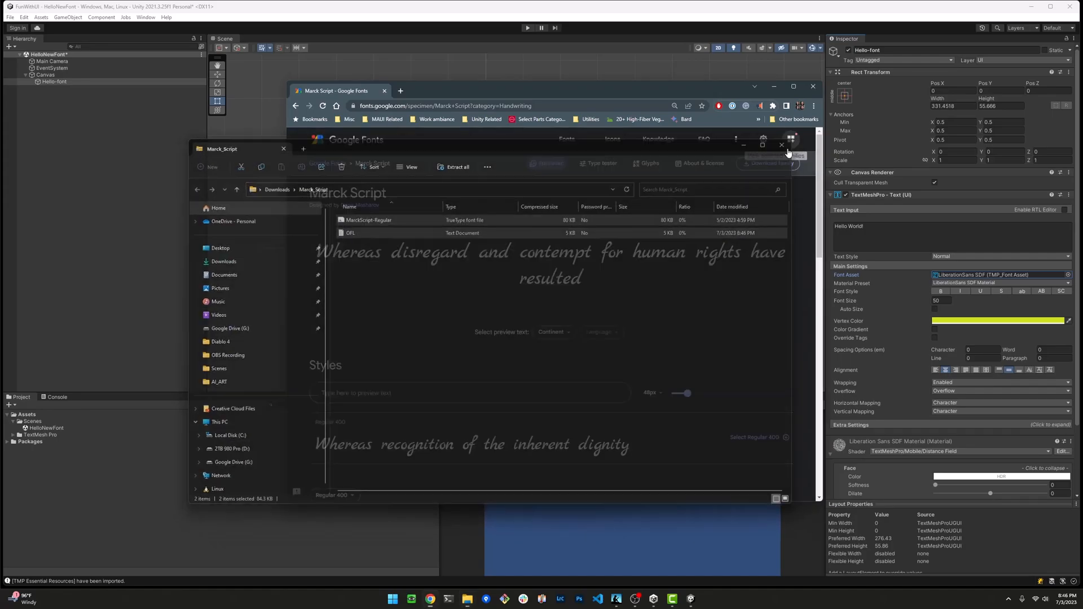
pyautogui.click(774, 86)
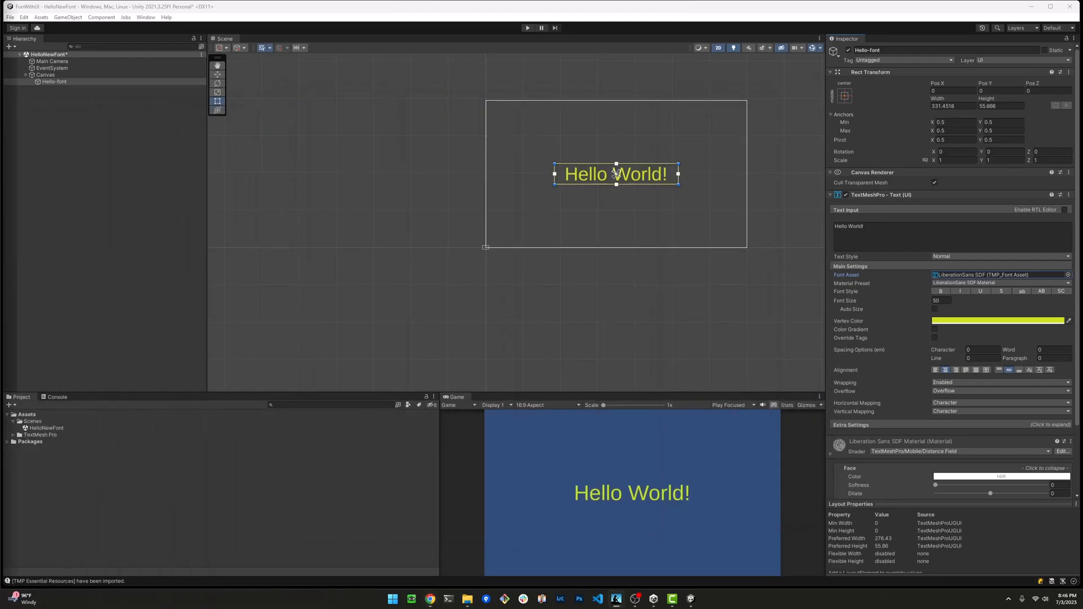
# - Create a new folder named Fonts inside the project's Assets folder
pyautogui.click(13, 422)
pyautogui.rightClick(26, 414)
pyautogui.moveTo(114, 188)
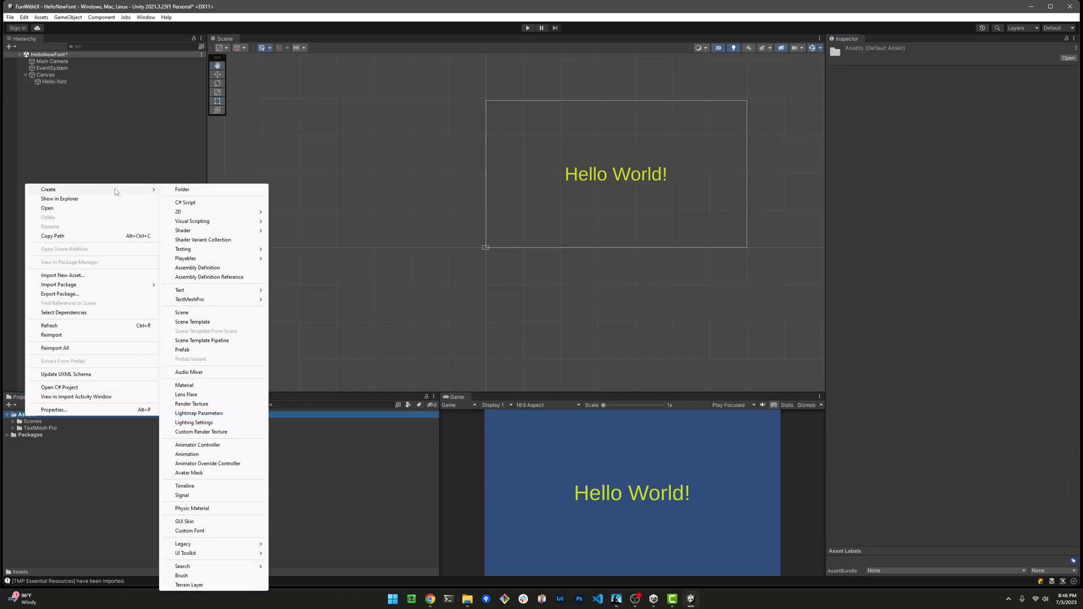
pyautogui.click(214, 190)
pyautogui.write('FOn')
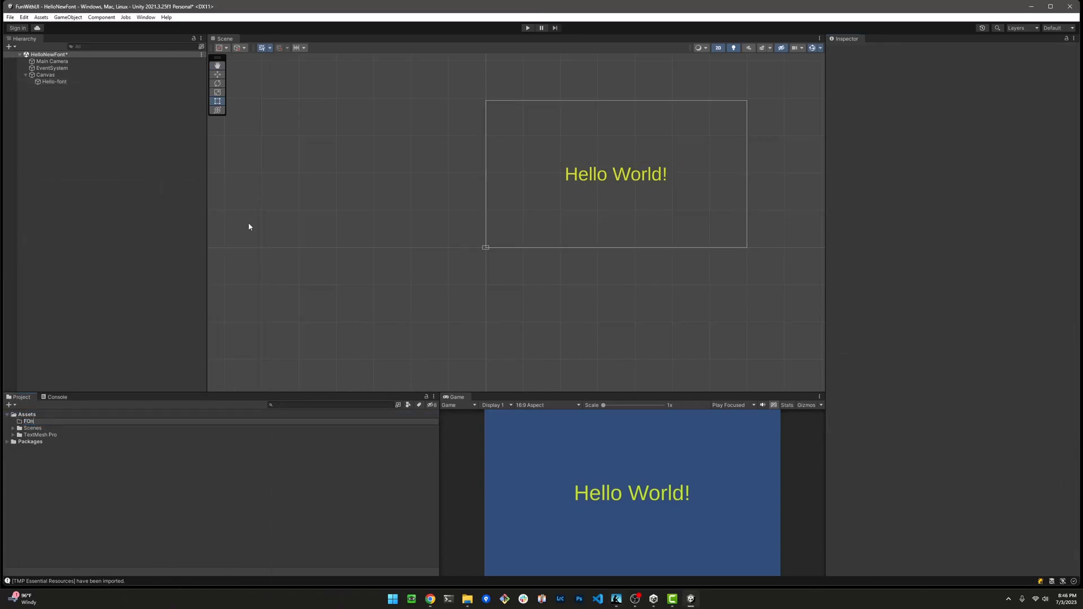
pyautogui.write('ts')
pyautogui.press('Return')
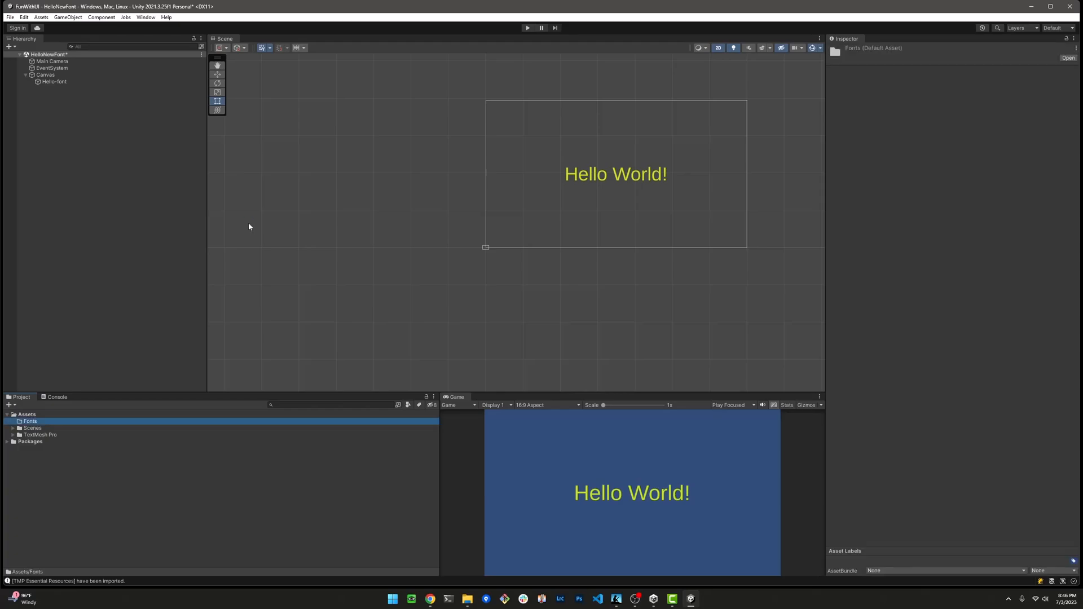
# - Import the MarckScript-Regular font file from Downloads\Marck_Script into the Fonts folder as a new asset
pyautogui.rightClick(52, 420)
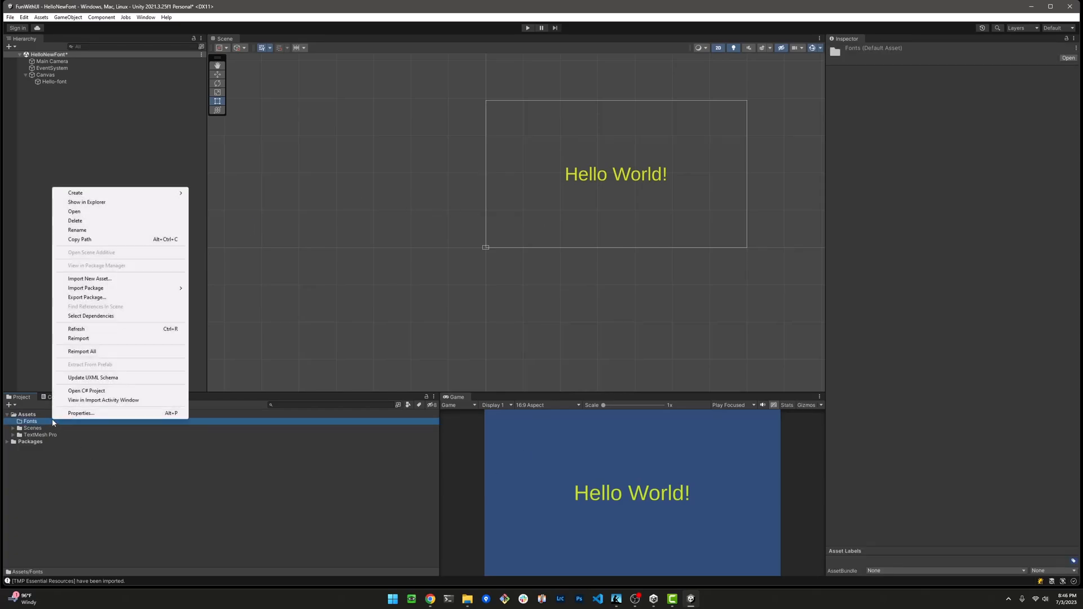
pyautogui.click(132, 279)
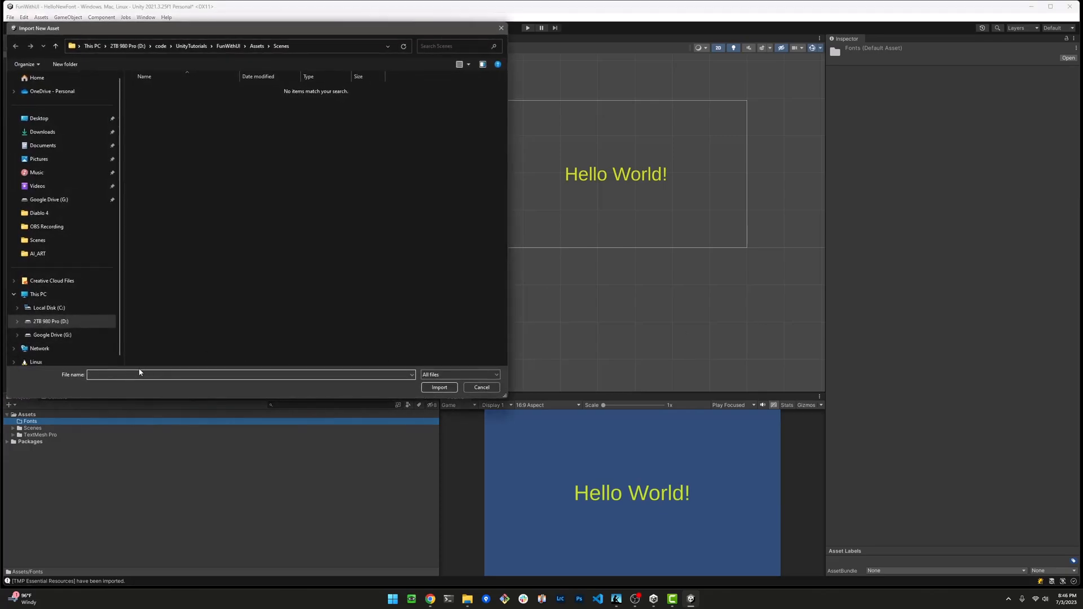
pyautogui.hotkey('ctrl', 'v')
pyautogui.press('Return')
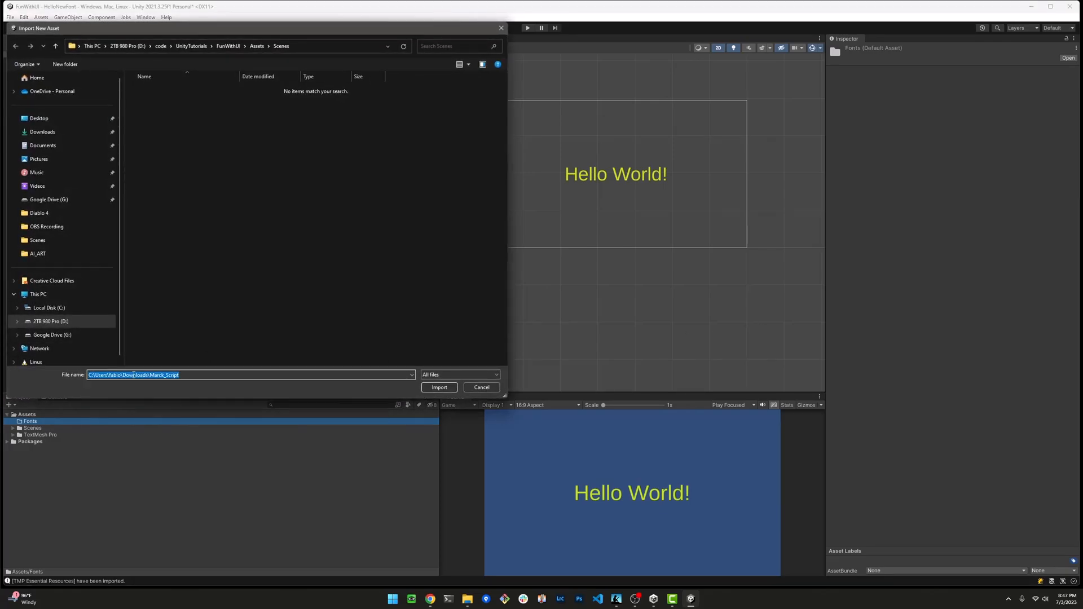
pyautogui.click(214, 103)
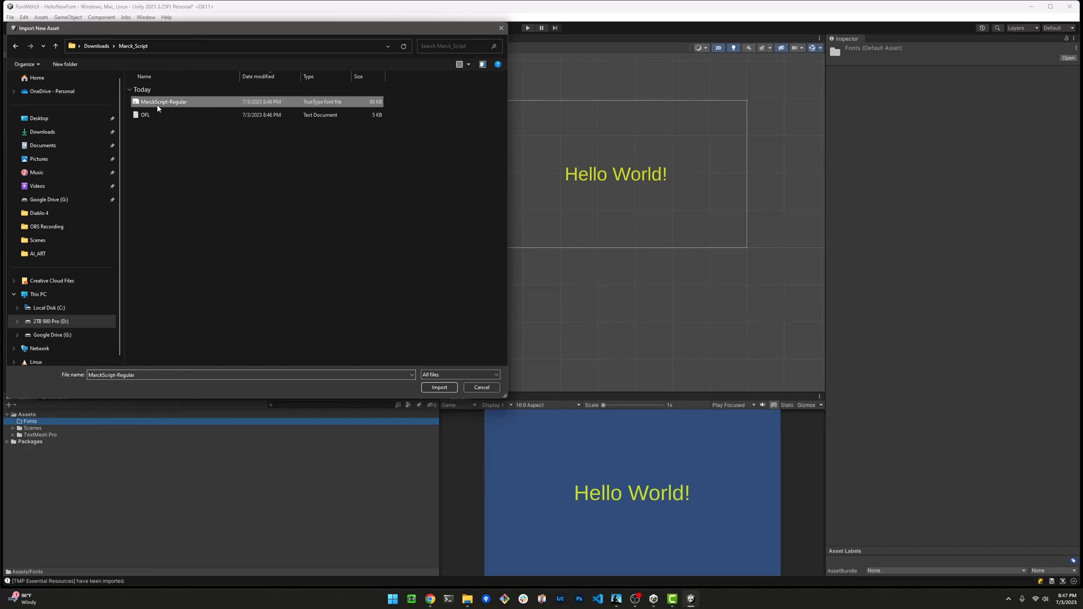
pyautogui.click(439, 387)
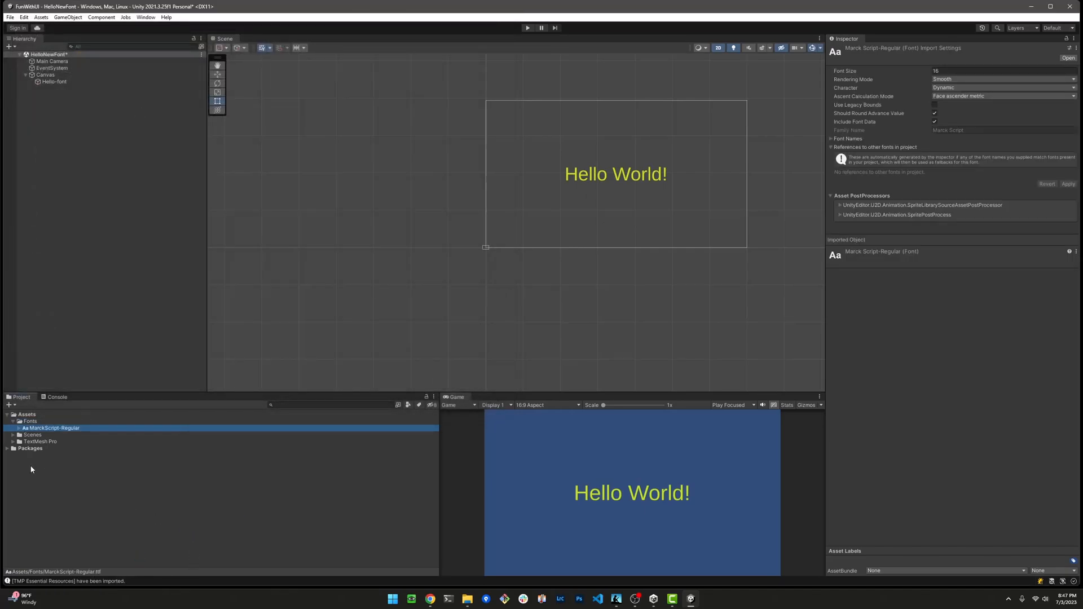
# - Create a TextMeshPro font asset from MarckScript-Regular in the Fonts folder and expand it to show its atlas and material
pyautogui.rightClick(32, 430)
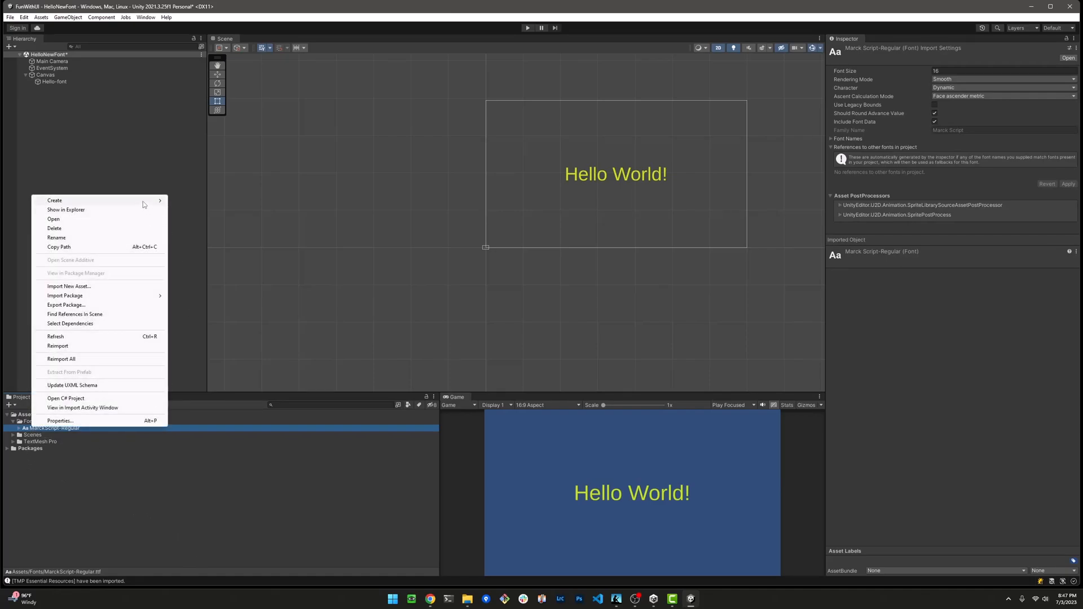
pyautogui.moveTo(146, 203)
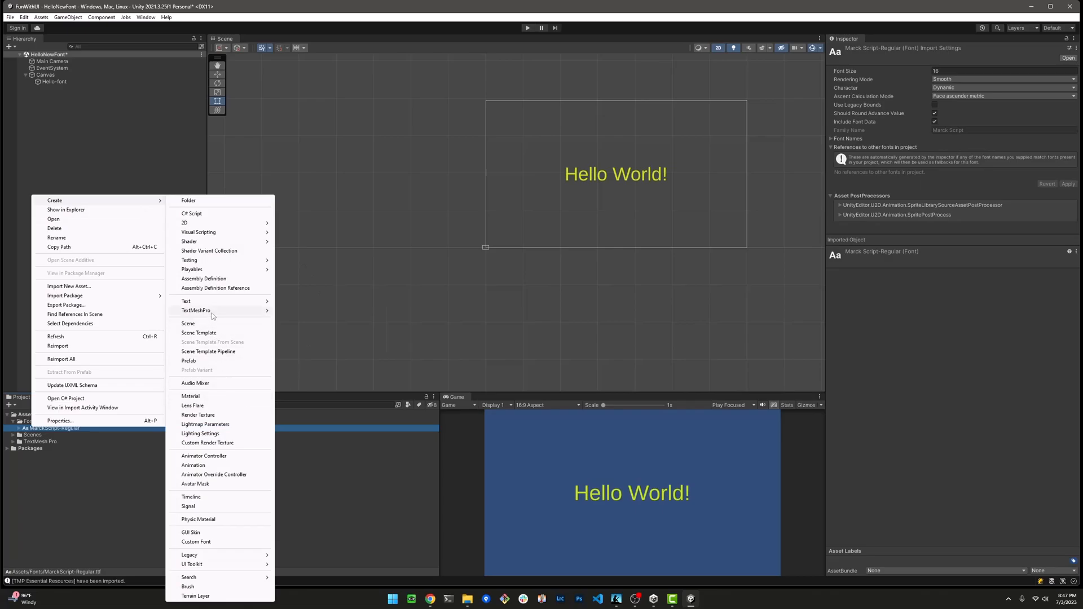
pyautogui.moveTo(213, 316)
pyautogui.click(307, 312)
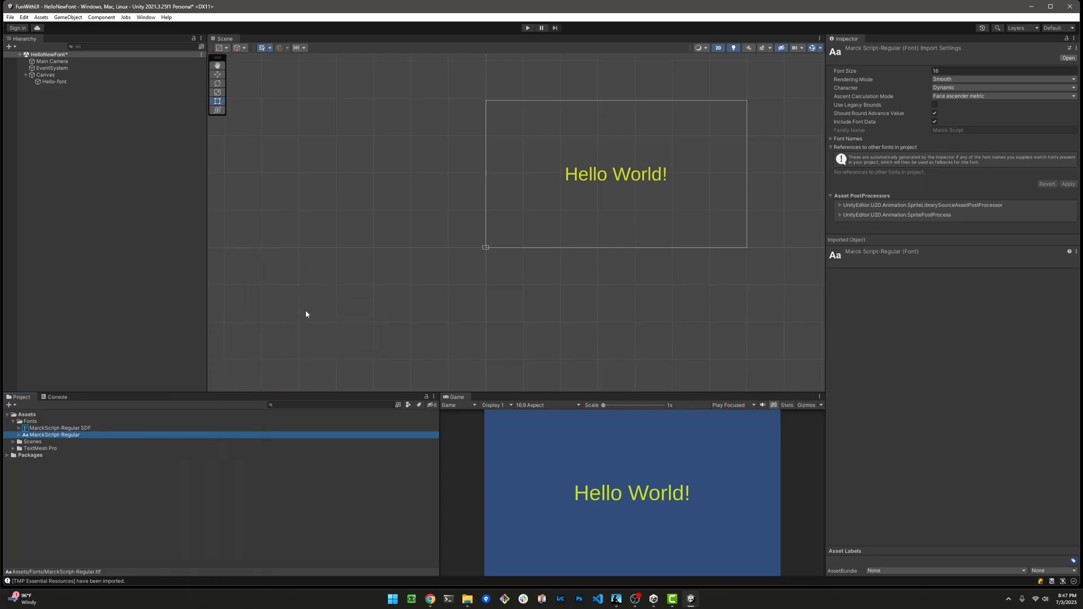
pyautogui.click(60, 428)
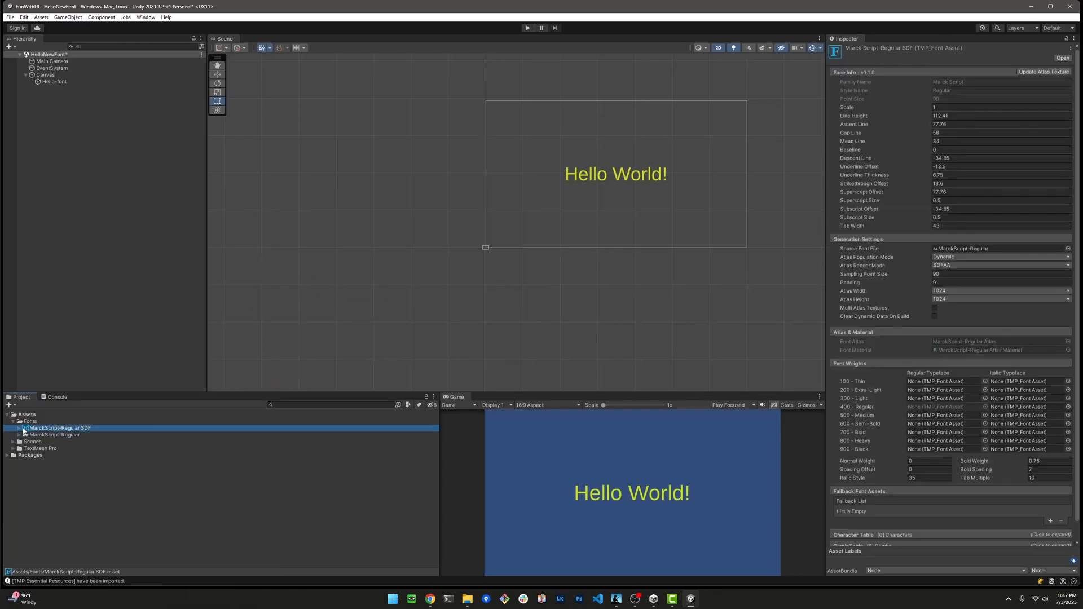
pyautogui.click(20, 428)
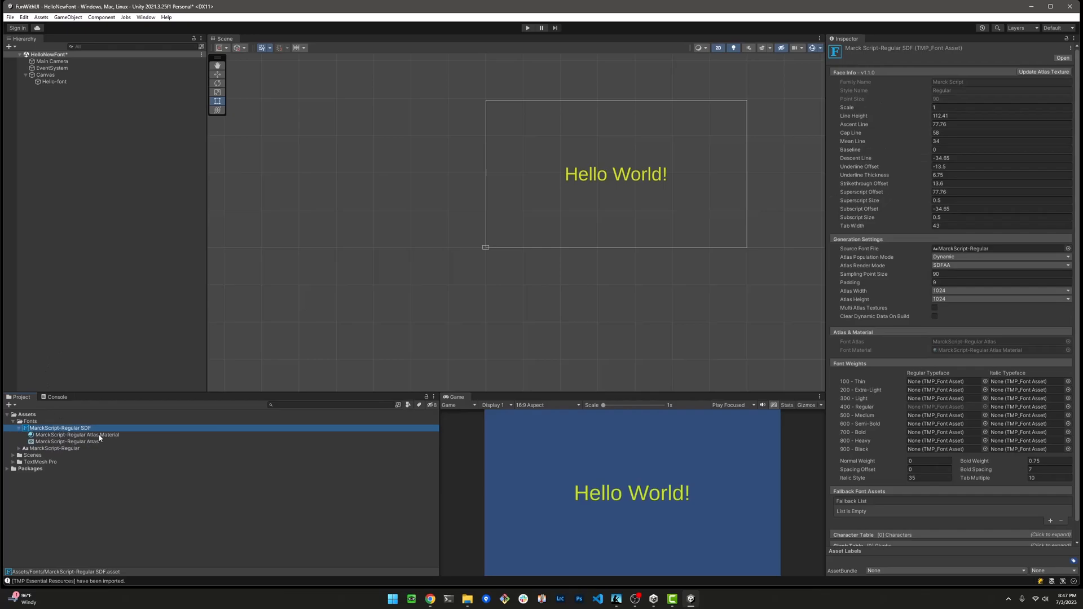
# - Assign MarckScript-Regular SDF as the font asset of the Hello-font text object
pyautogui.click(68, 82)
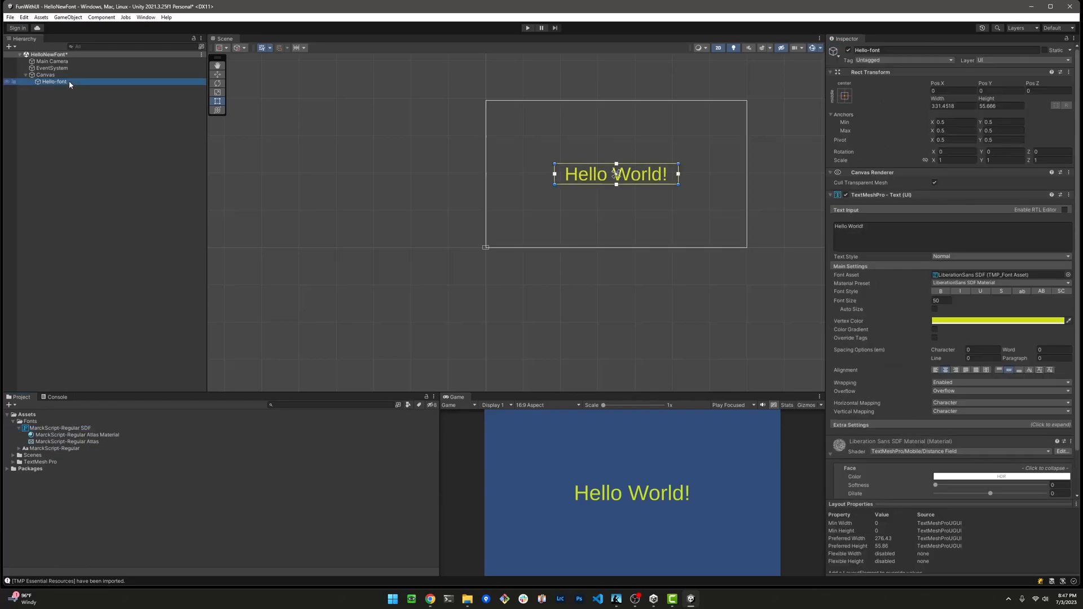
pyautogui.click(1068, 275)
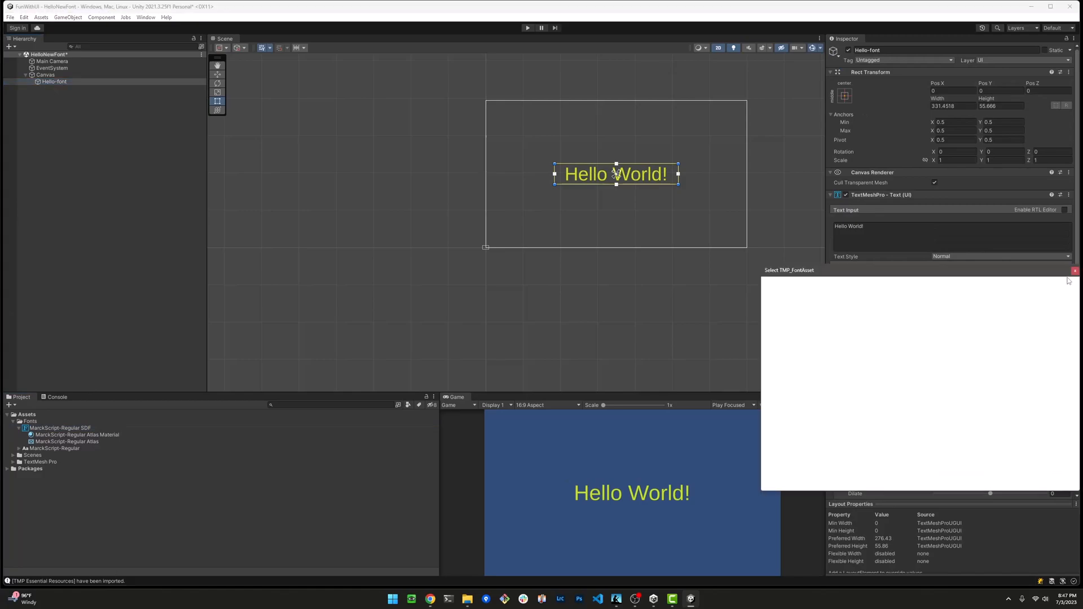
pyautogui.click(823, 319)
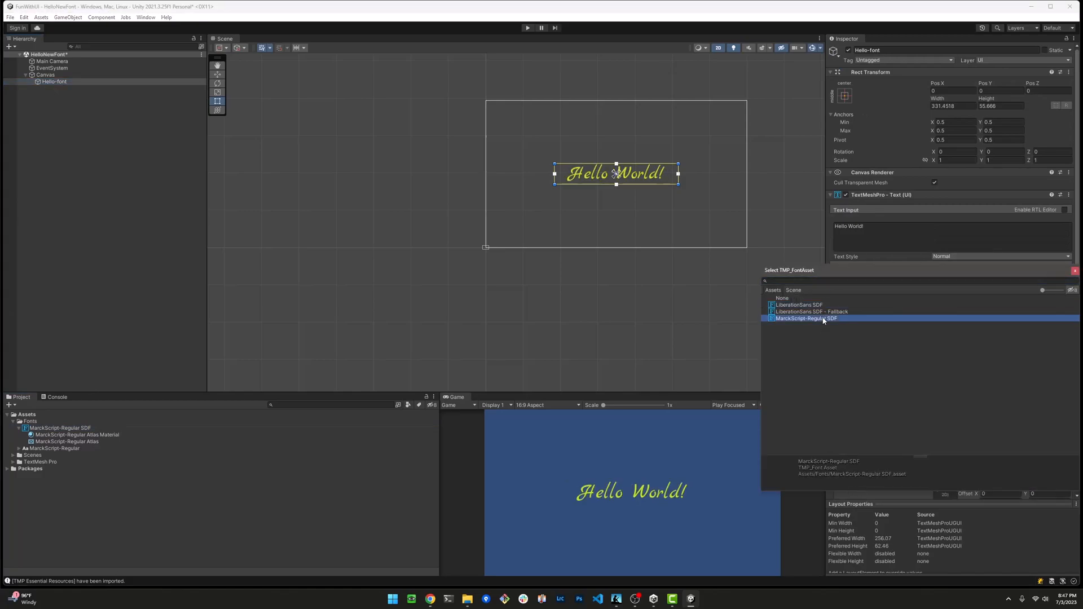
pyautogui.click(1075, 271)
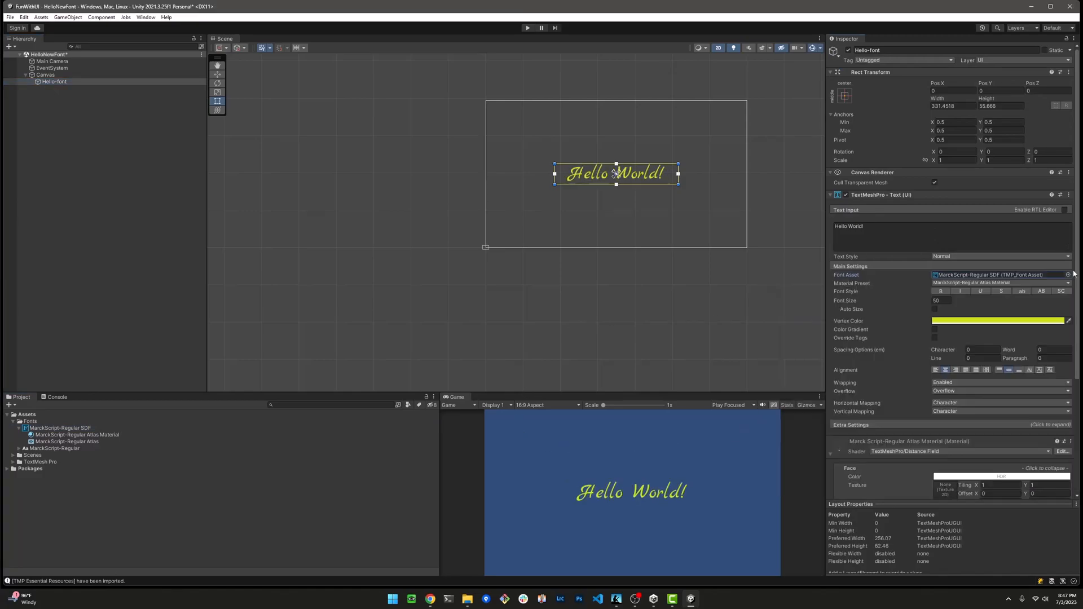
# - Increase the Hello-font text's font size to about 64.55, then deselect it and collapse the MarckScript-Regular SDF asset
pyautogui.moveTo(925, 300); pyautogui.dragTo(943, 300)
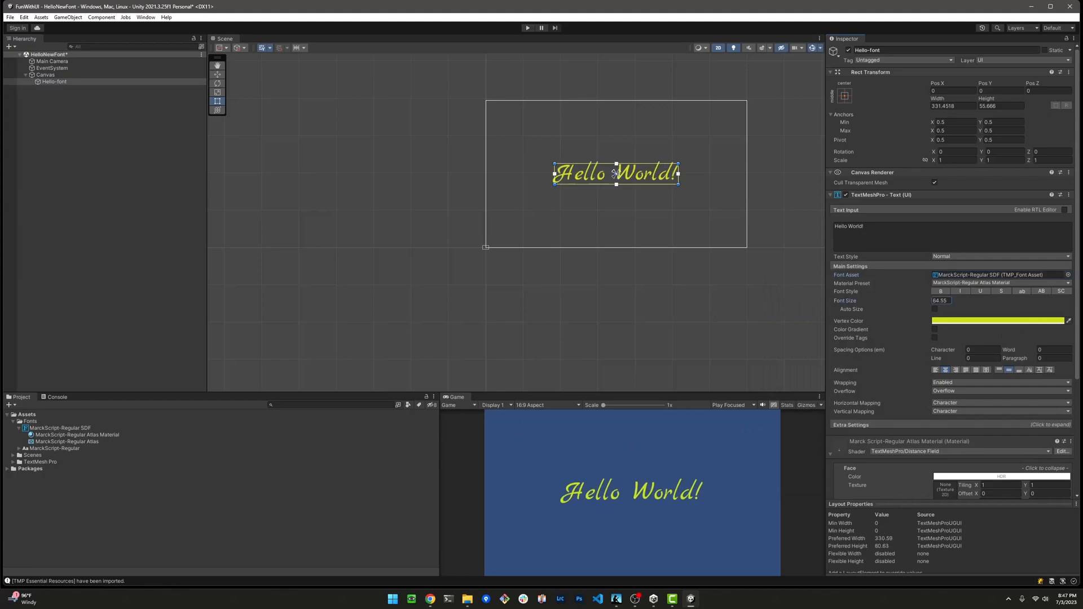
pyautogui.click(78, 483)
pyautogui.click(19, 429)
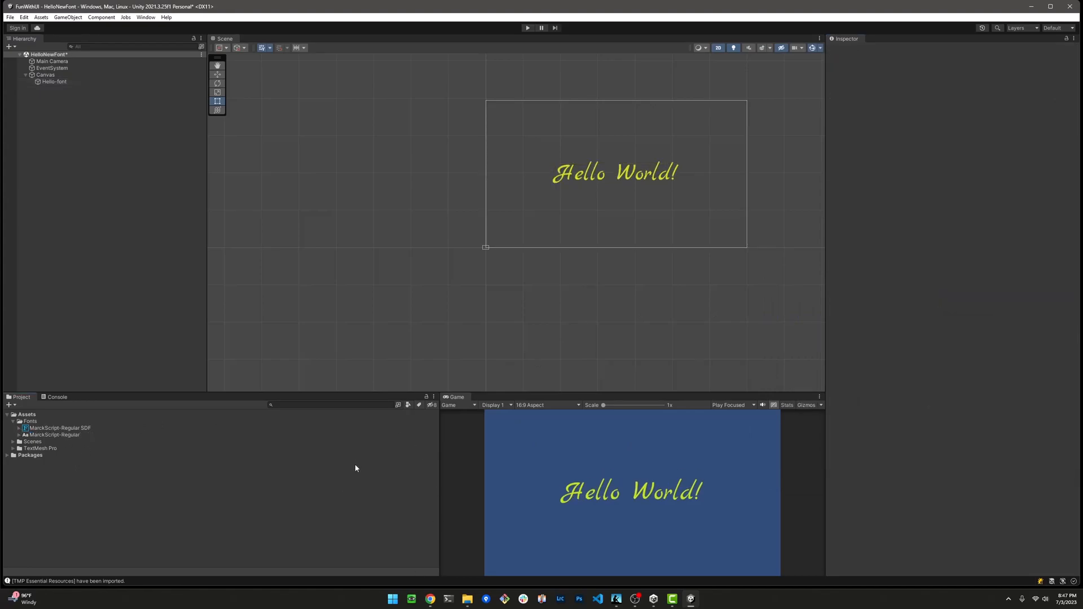
# - Switch to Google Fonts in Chrome, filter the fonts by the Display category, and download the Kablammo family
pyautogui.moveTo(429, 601)
pyautogui.click(425, 557)
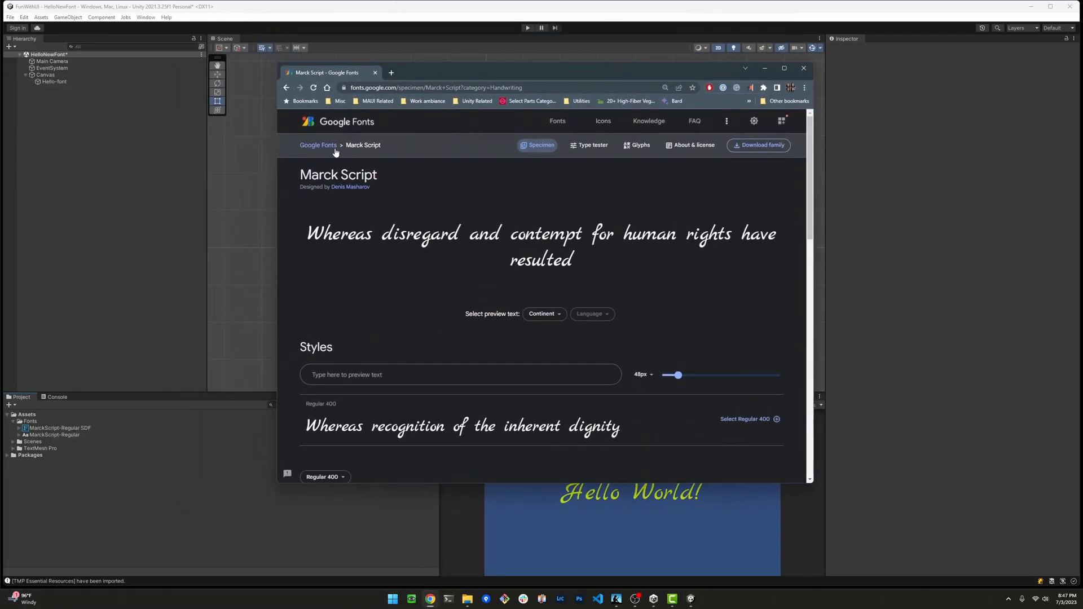
pyautogui.click(326, 146)
pyautogui.click(324, 176)
pyautogui.click(309, 235)
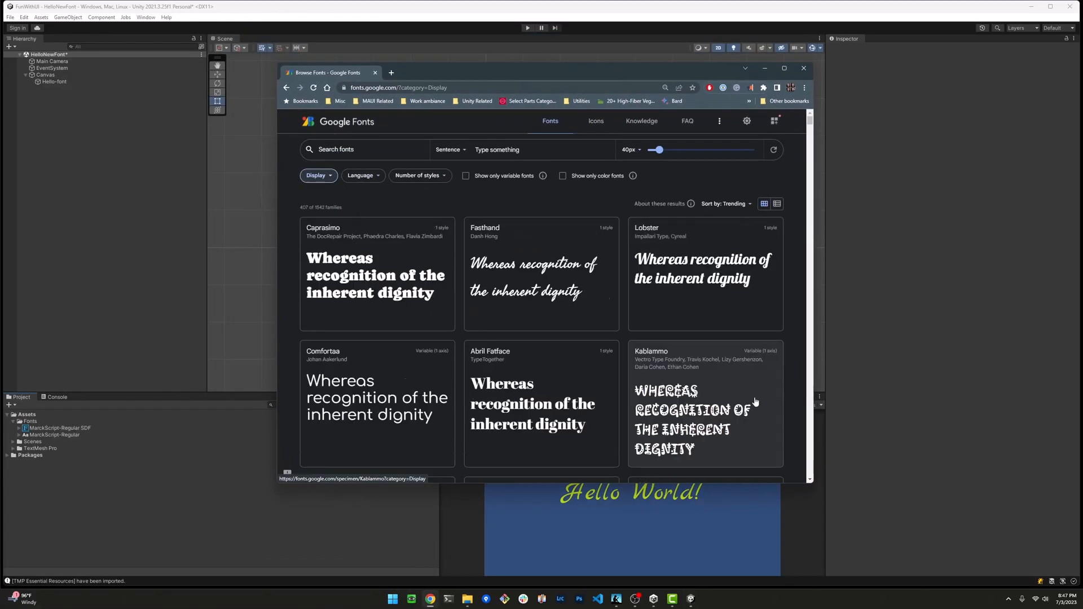
pyautogui.click(730, 396)
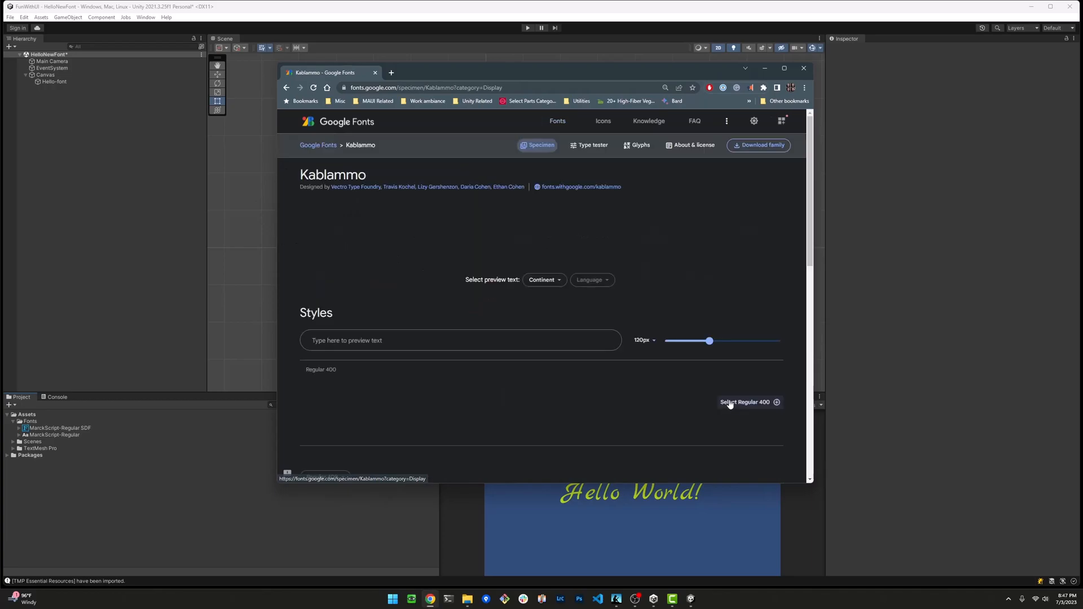
pyautogui.click(761, 146)
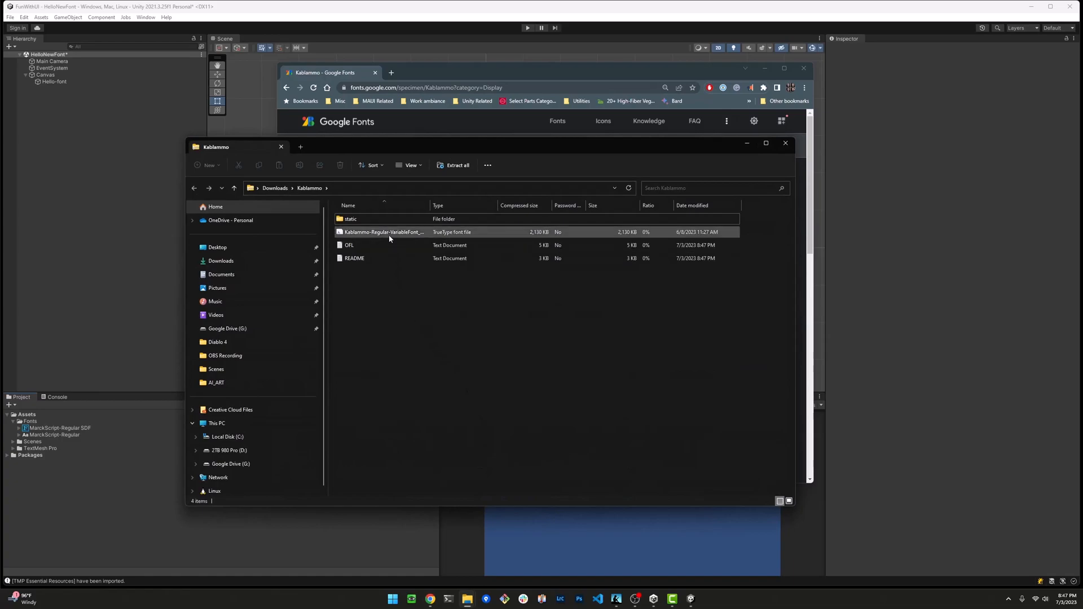
# - Extract all files from the Kablammo archive into Downloads\Kablammo, copying the destination path, and return to Unity
pyautogui.moveTo(375, 259); pyautogui.dragTo(374, 217)
pyautogui.click(454, 165)
pyautogui.click(528, 264)
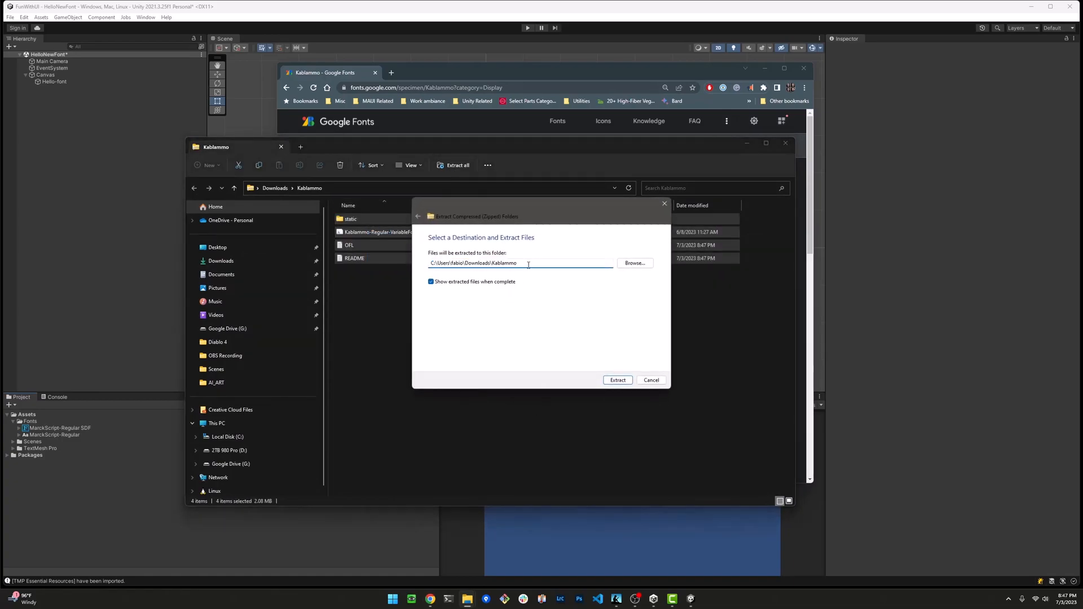
pyautogui.moveTo(528, 264); pyautogui.dragTo(331, 260)
pyautogui.click(617, 381)
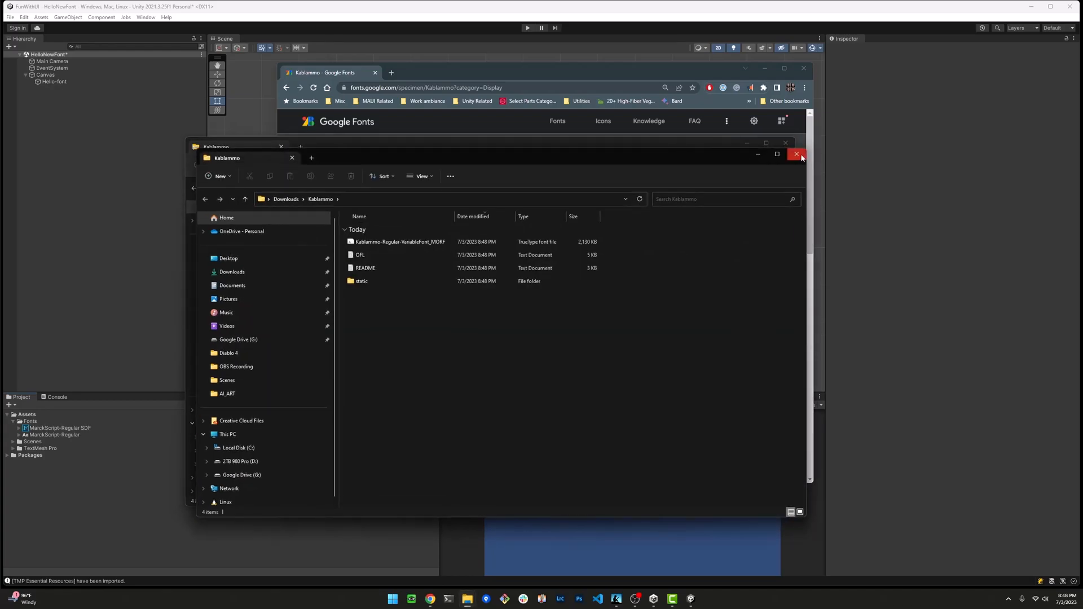
pyautogui.click(802, 157)
pyautogui.click(786, 142)
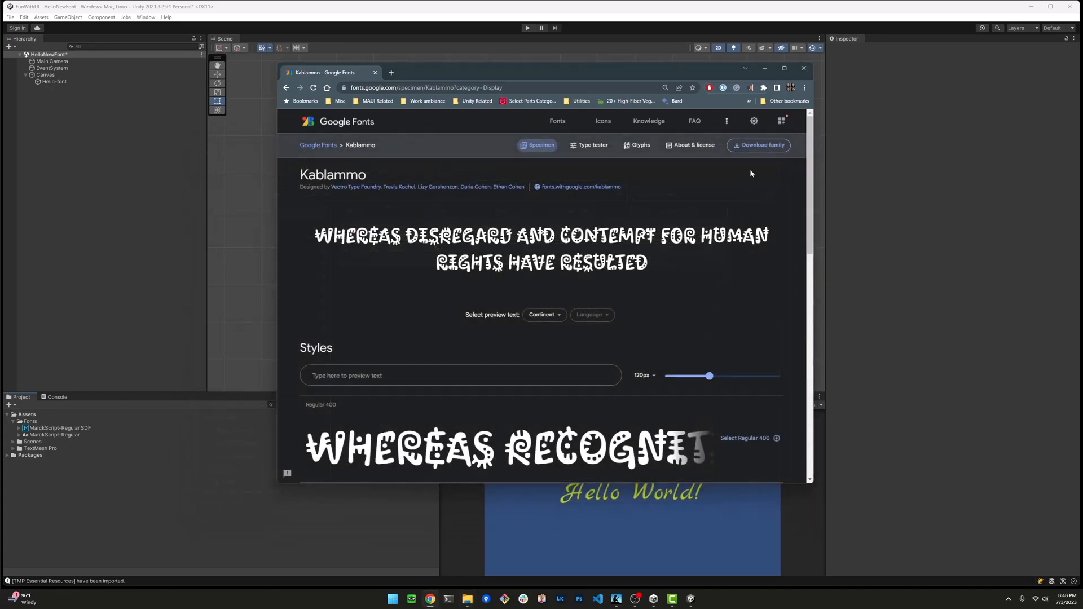
pyautogui.click(764, 68)
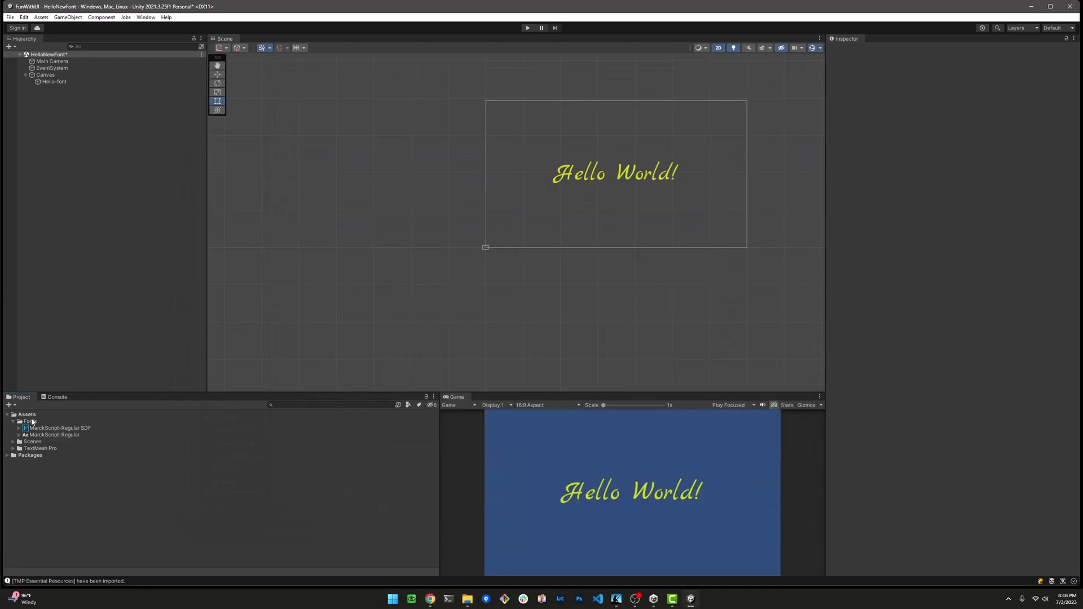
# - Import Kablammo-Regular-VariableFont_MORF from Downloads\Kablammo into the Fonts folder as a new asset
pyautogui.click(29, 421)
pyautogui.rightClick(30, 421)
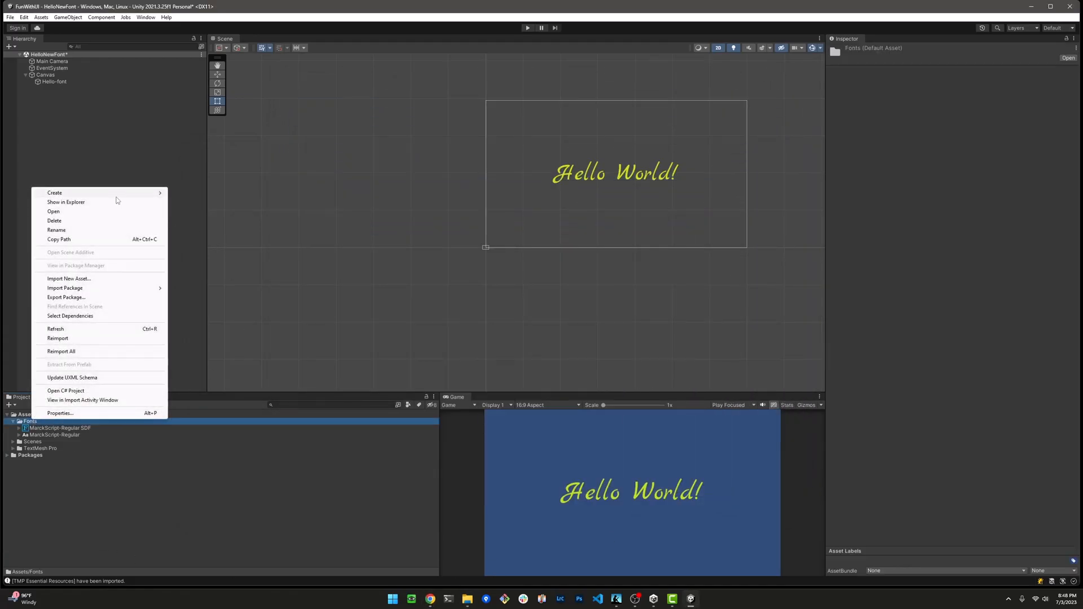
pyautogui.click(85, 279)
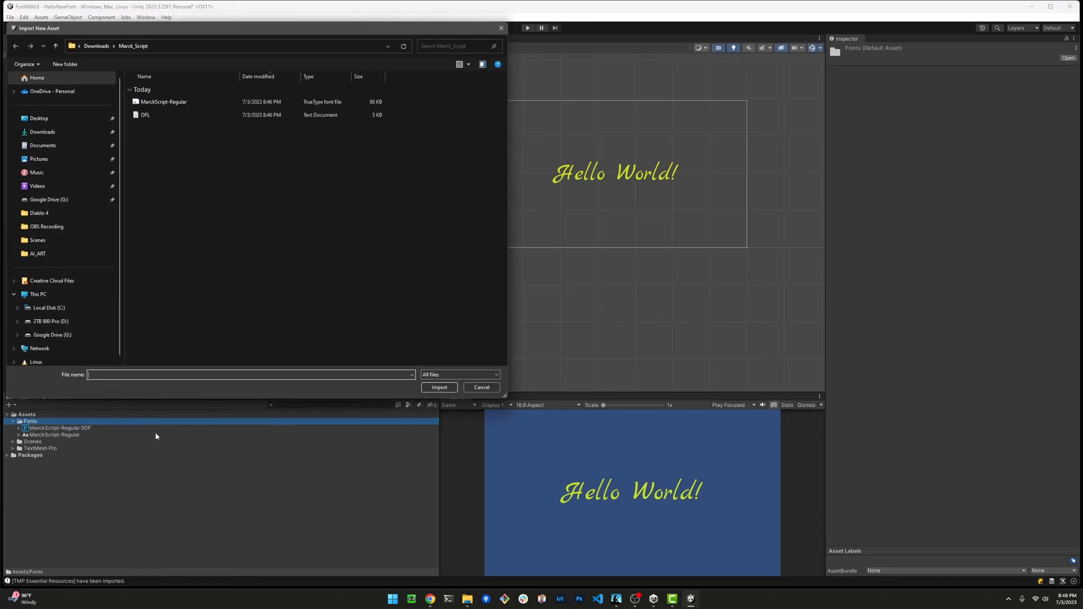
pyautogui.hotkey('ctrl', 'v')
pyautogui.press('Return')
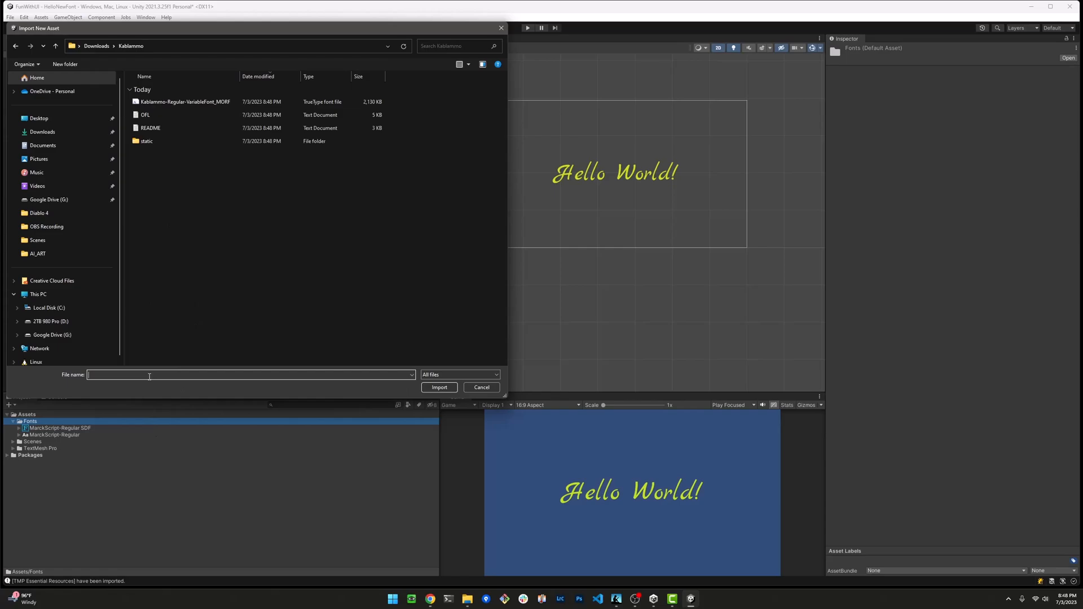
pyautogui.click(336, 102)
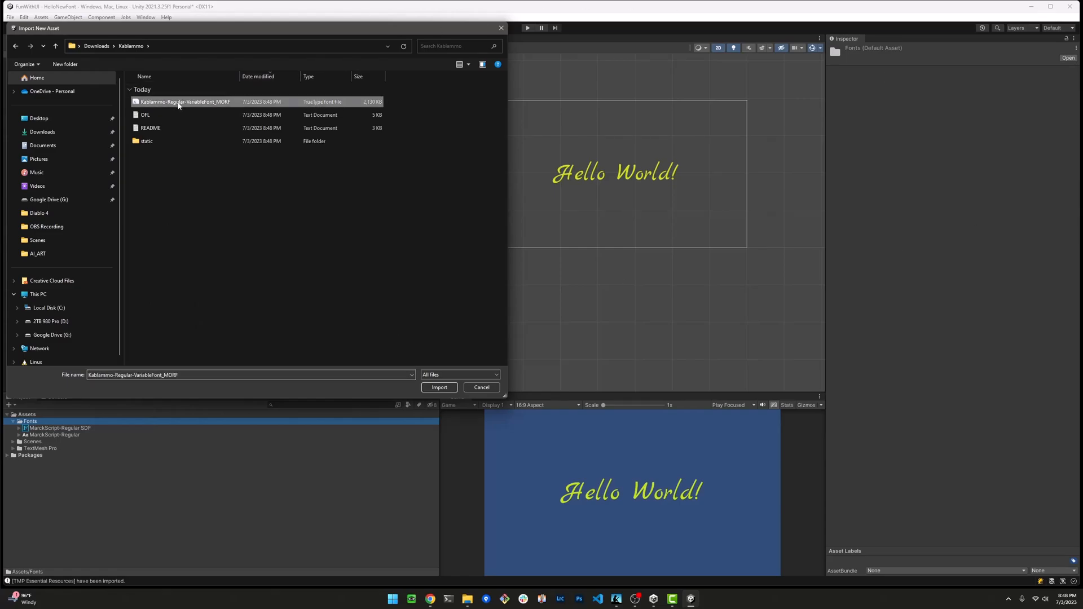
pyautogui.click(440, 387)
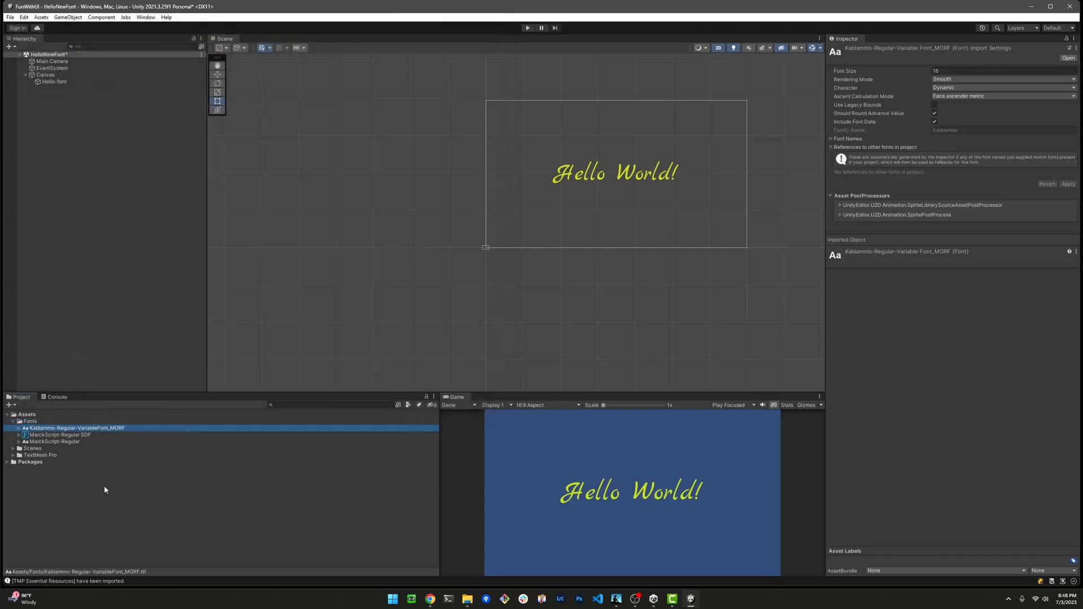
pyautogui.click(54, 81)
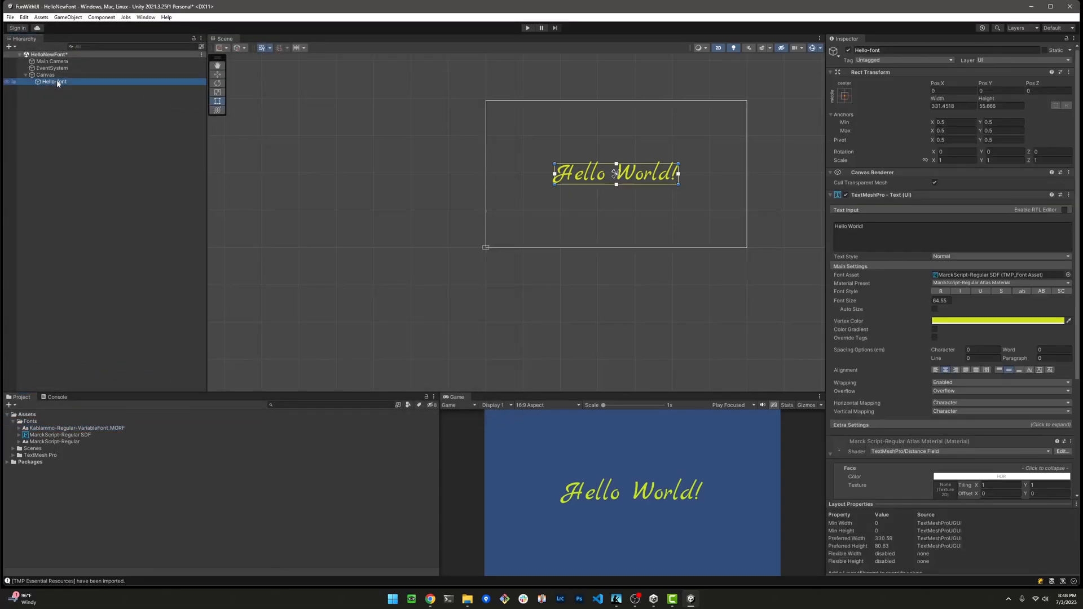
pyautogui.click(1068, 275)
pyautogui.click(813, 309)
pyautogui.click(813, 303)
pyautogui.click(817, 316)
pyautogui.click(1074, 269)
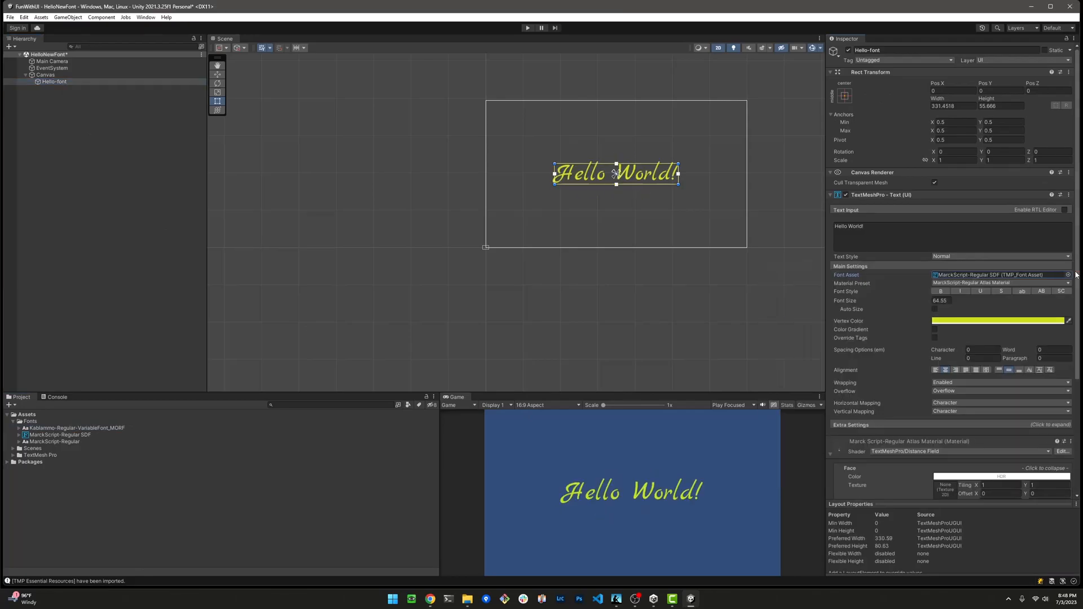
# - Create a TextMeshPro font asset from Kablammo-Regular-VariableFont_MORF and select the new asset
pyautogui.click(74, 428)
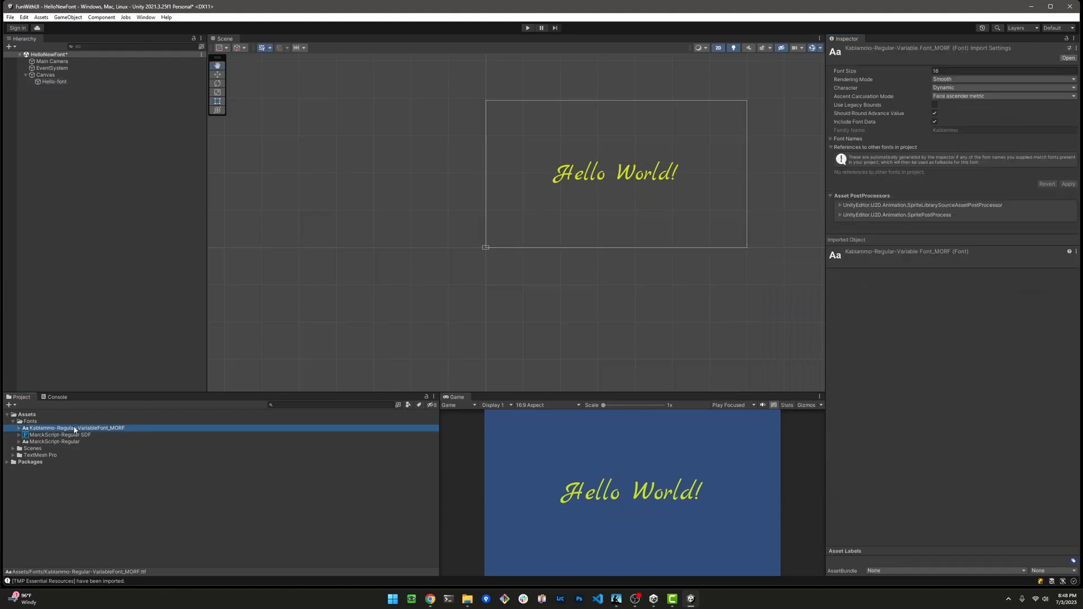
pyautogui.rightClick(75, 429)
pyautogui.moveTo(167, 202)
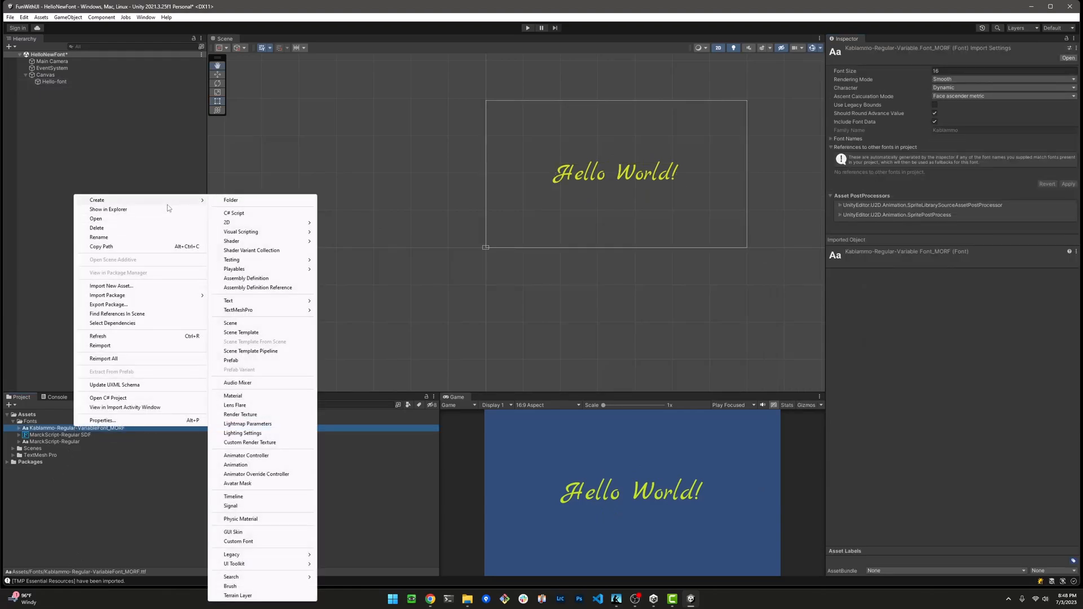
pyautogui.moveTo(272, 314)
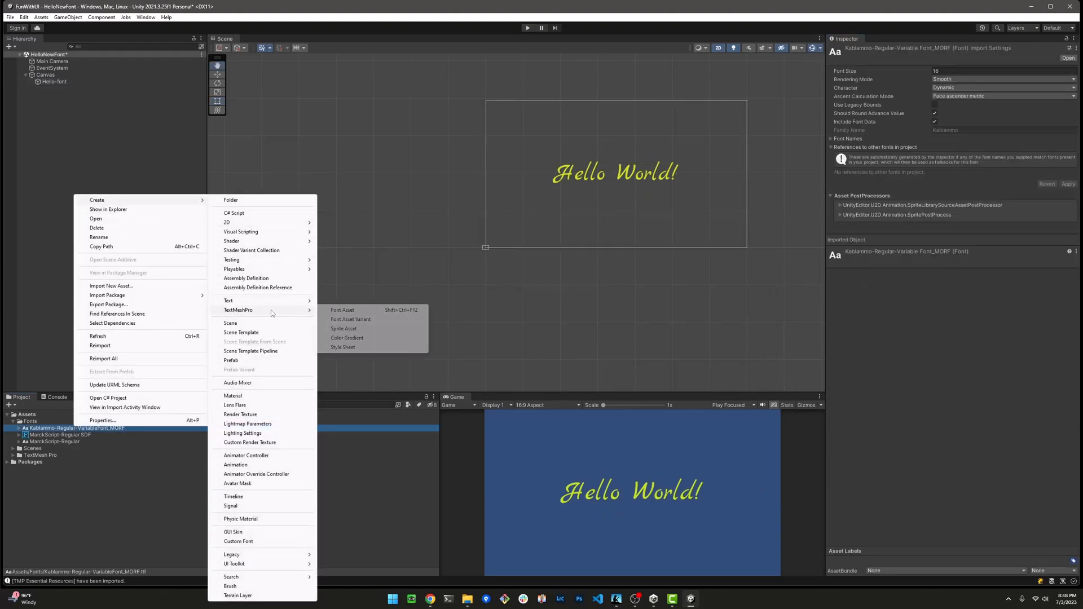
pyautogui.click(362, 312)
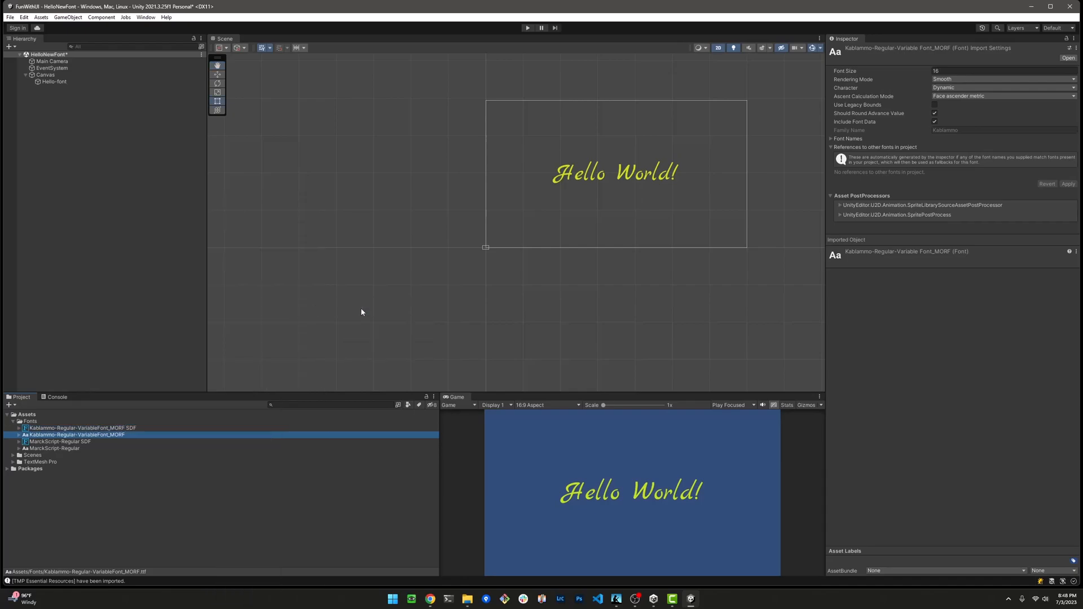
pyautogui.click(124, 428)
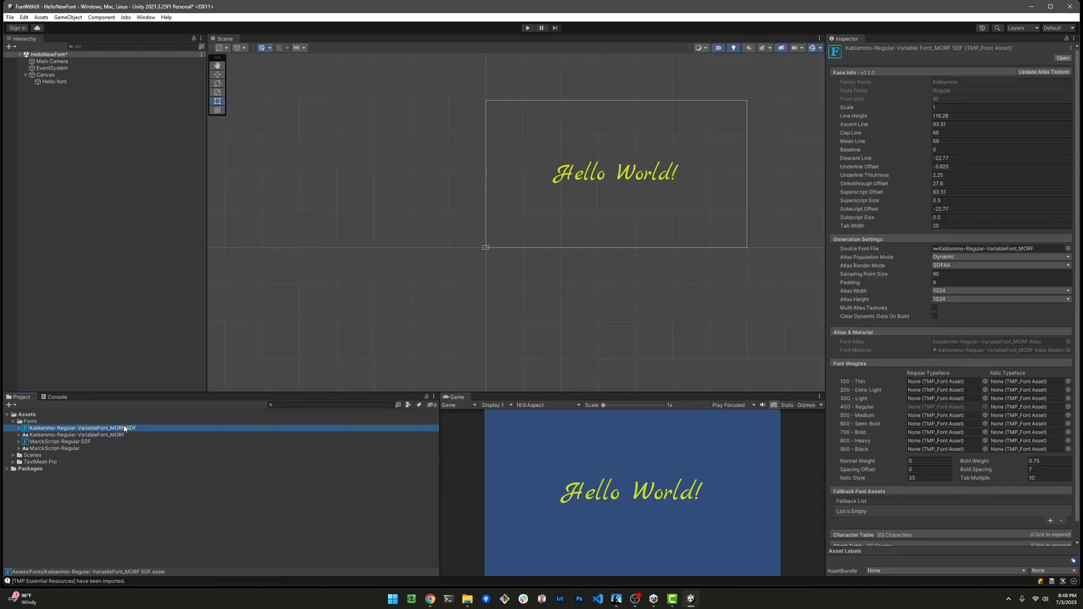
# - Assign Kablammo-Regular-VariableFont_MORF SDF as the font asset of the Hello-font text object
pyautogui.click(54, 81)
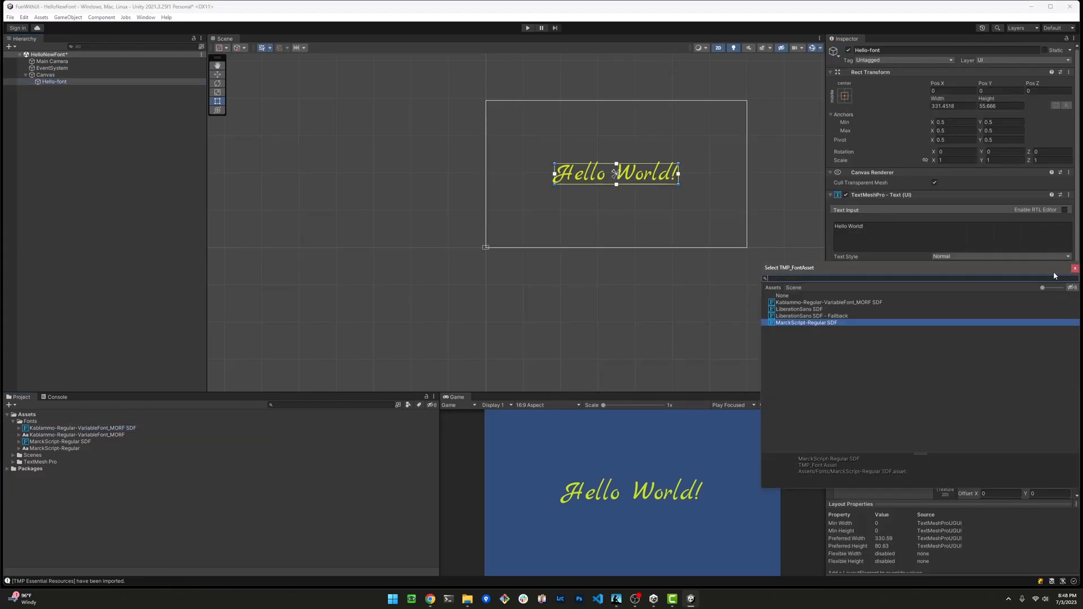
pyautogui.click(822, 304)
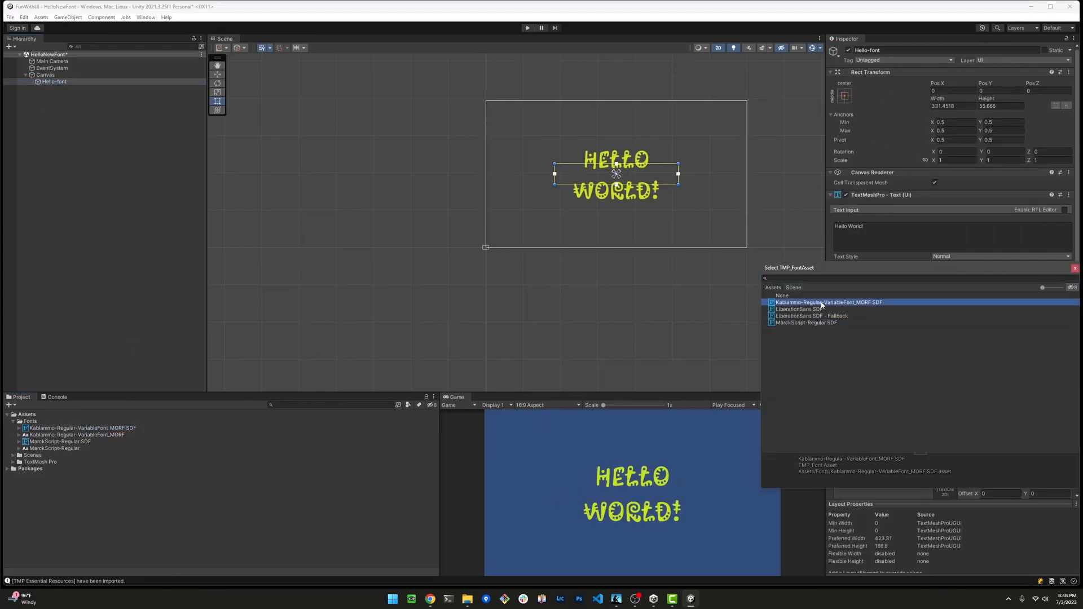
pyautogui.click(1075, 268)
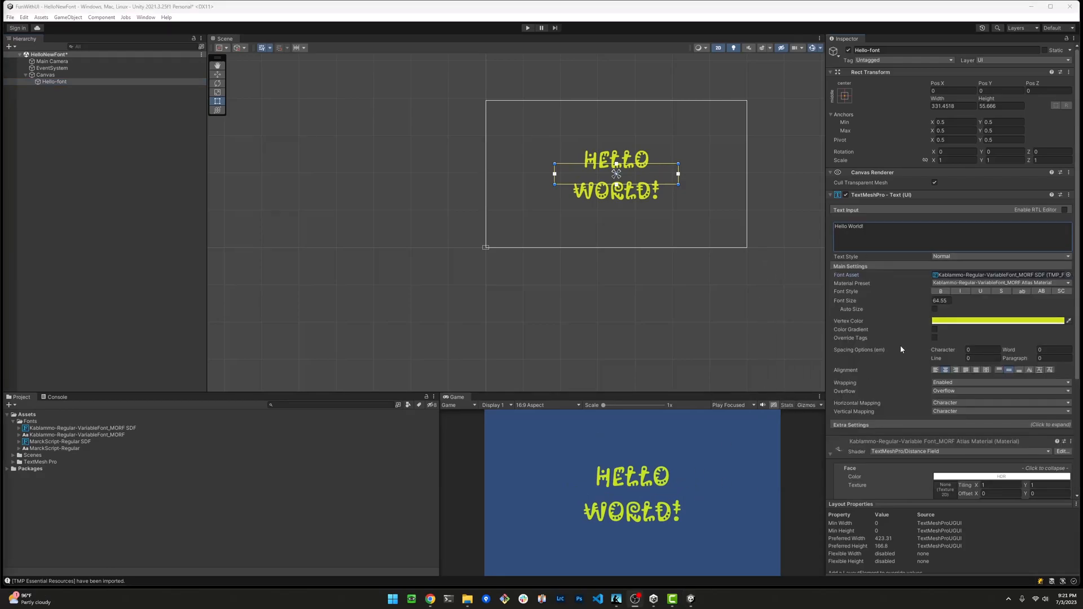
# - Change the Hello-font text to "Hello World with style" and enlarge its text box to about 700 by 117, spanning the canvas width
pyautogui.click(891, 230)
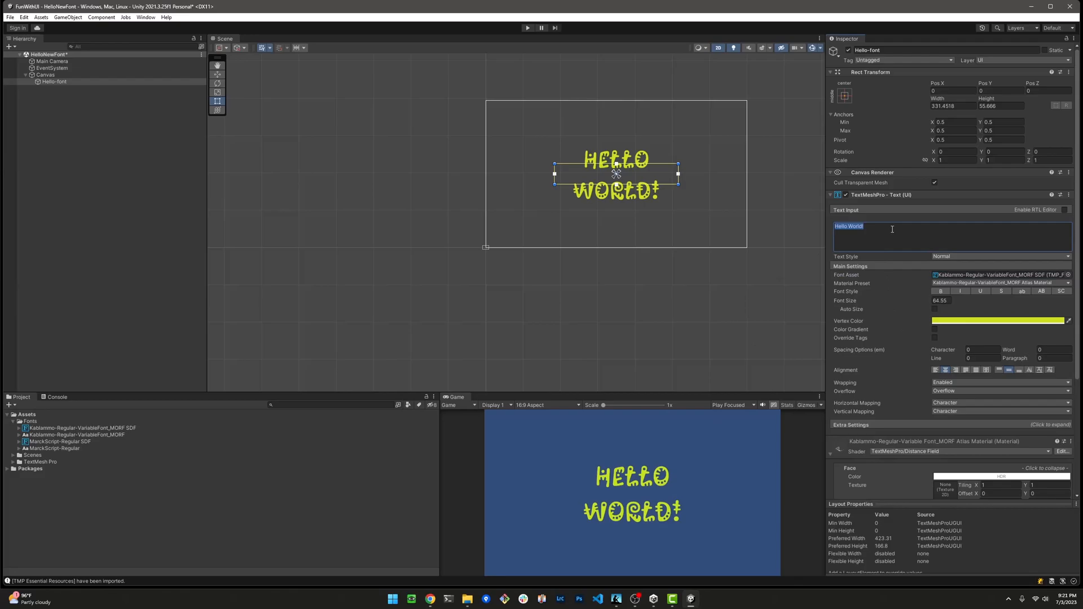
pyautogui.write('Hell')
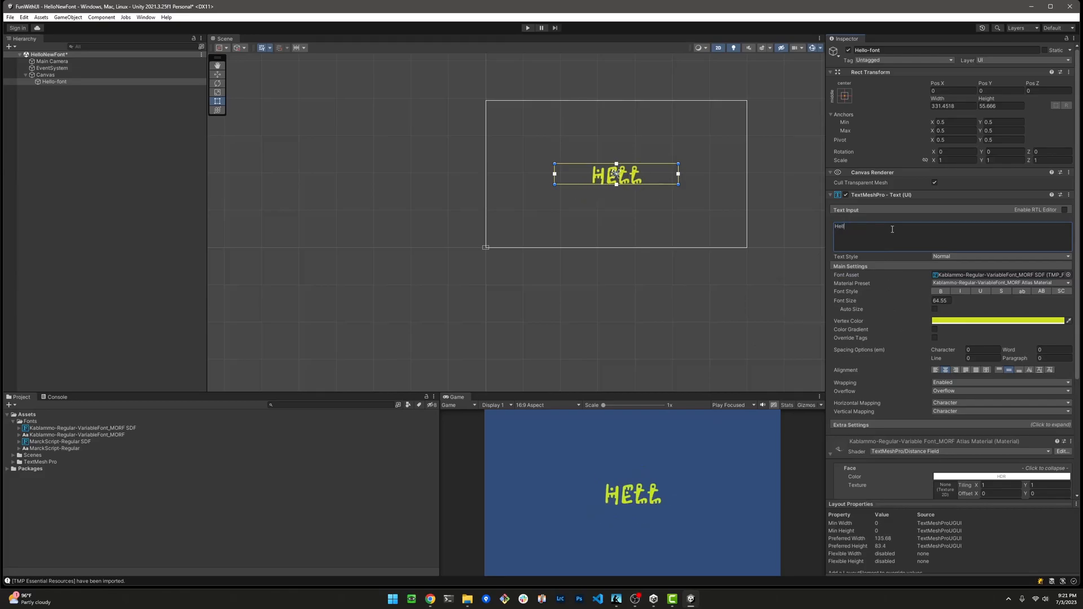
pyautogui.write('o World')
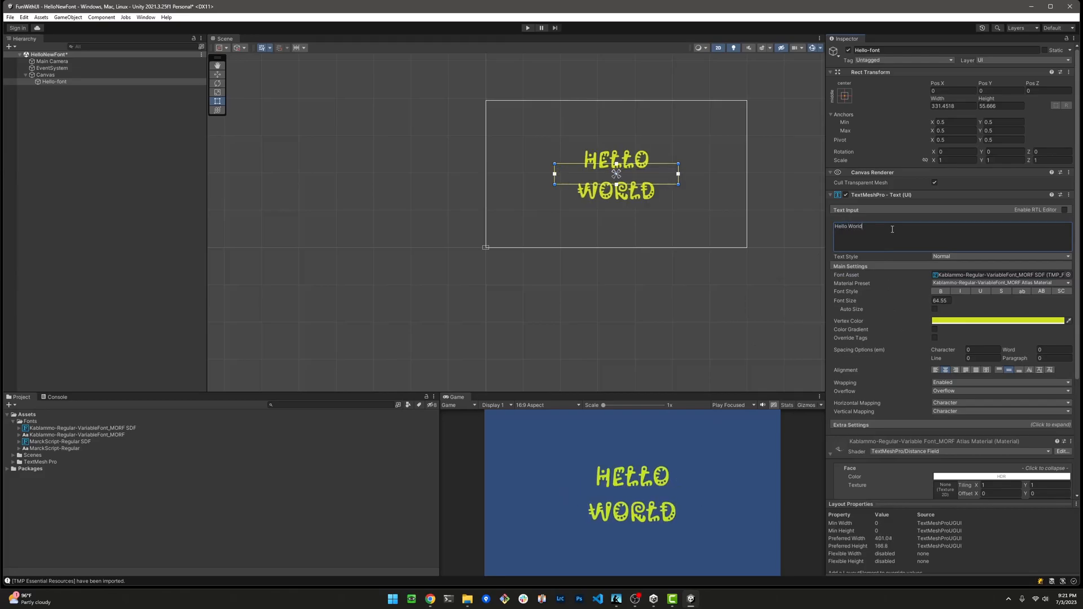
pyautogui.write(' with style')
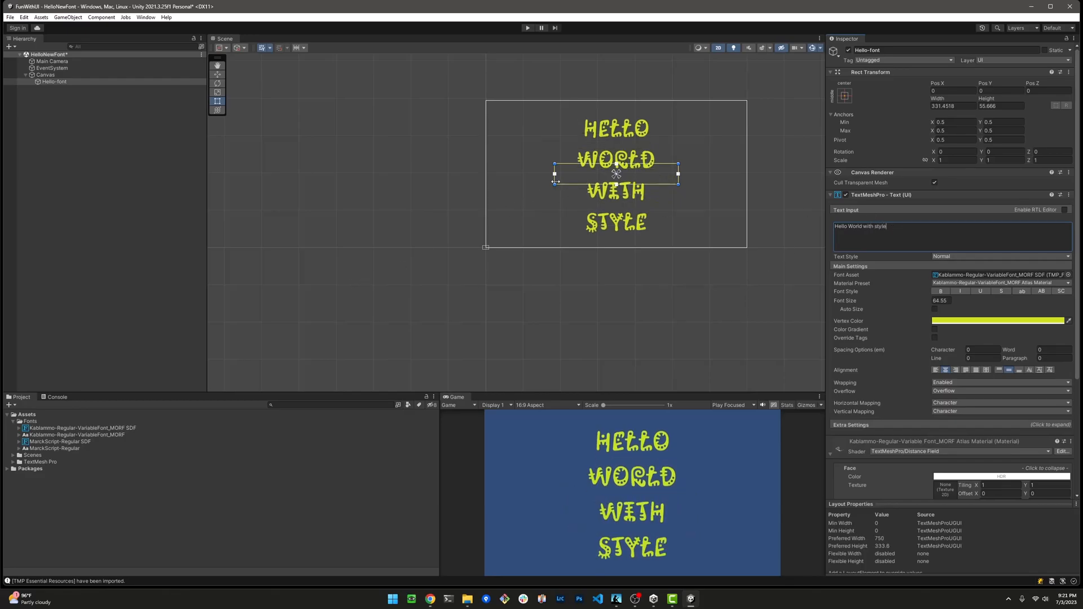
pyautogui.moveTo(554, 184); pyautogui.dragTo(486, 200)
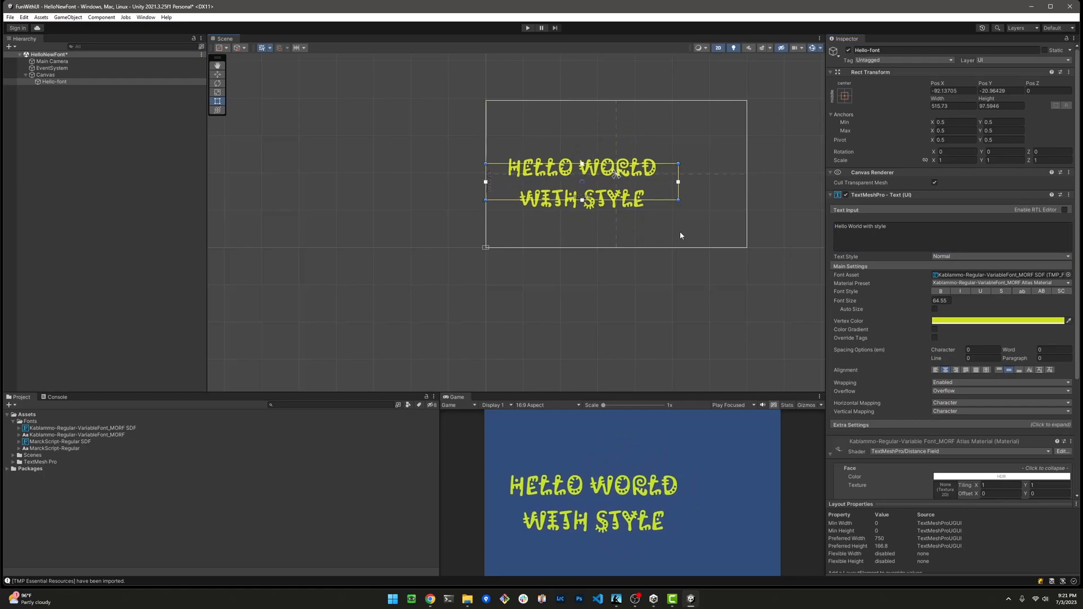
pyautogui.moveTo(680, 202); pyautogui.dragTo(747, 207)
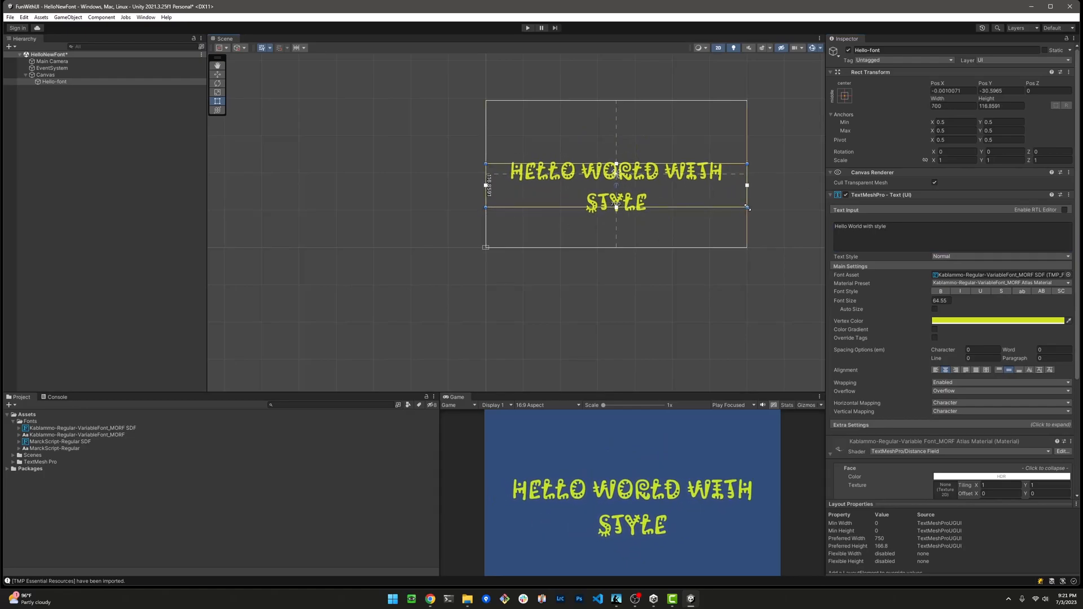
# - End the first line with a period, add a second line "This is a 2nd line of text", and enable Auto Size for the text
pyautogui.click(934, 229)
pyautogui.click(933, 229)
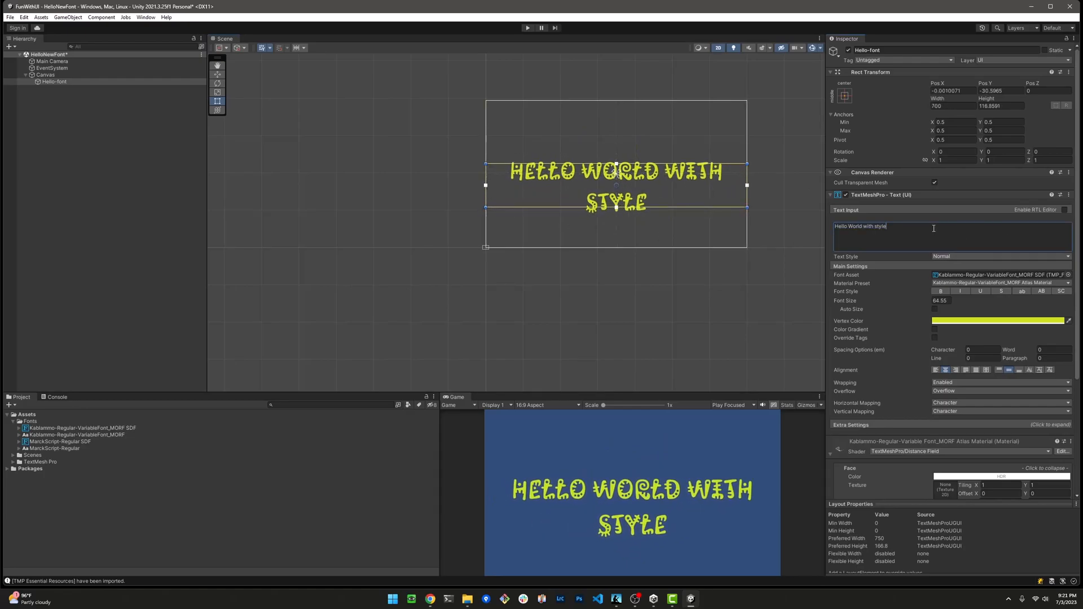
pyautogui.write('. This is')
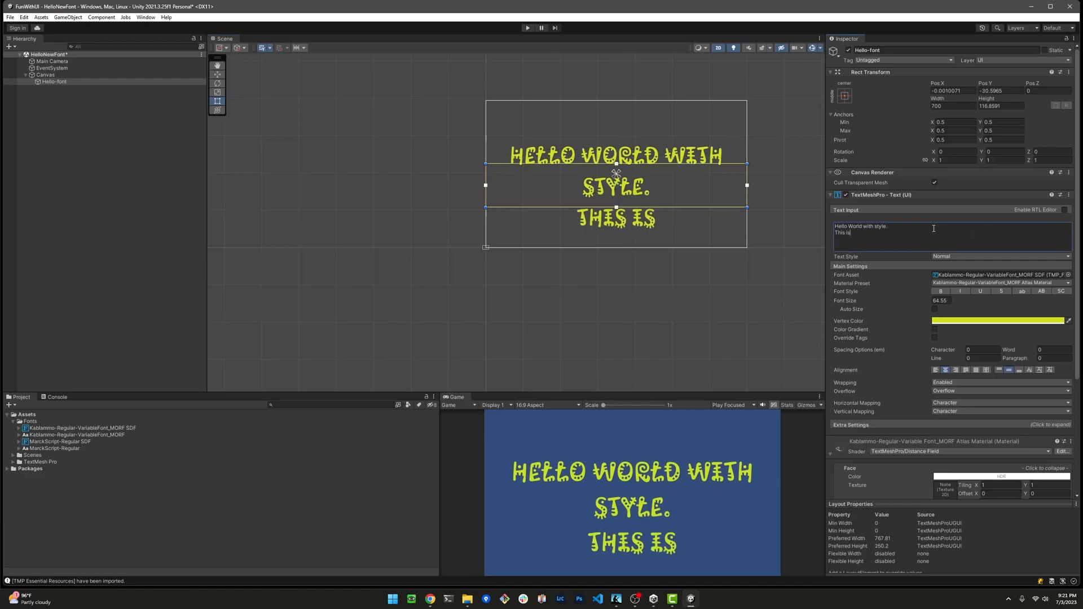
pyautogui.write(' a seocn')
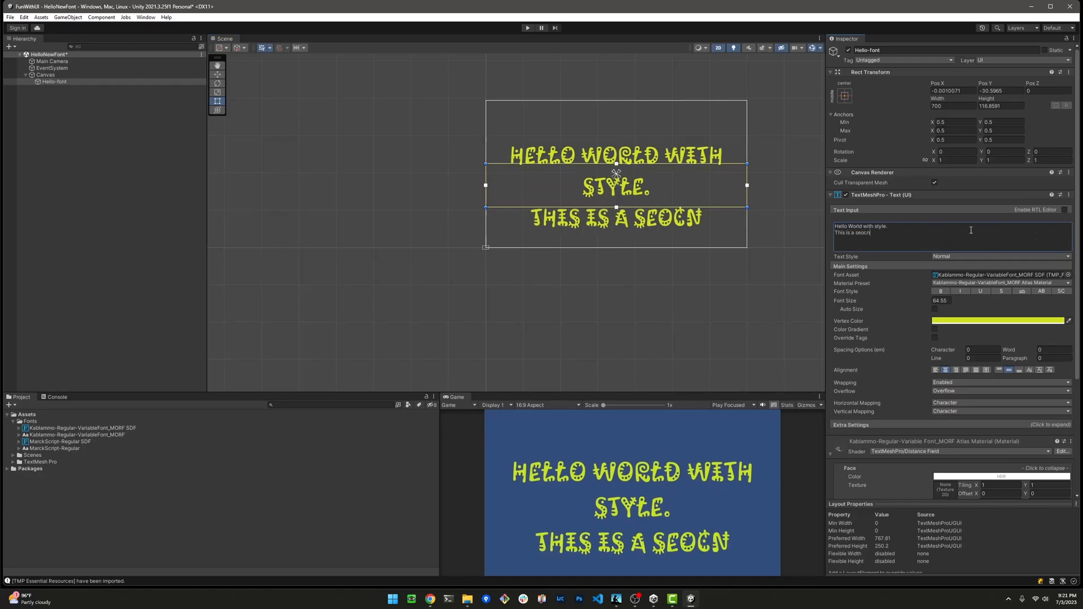
pyautogui.click(934, 309)
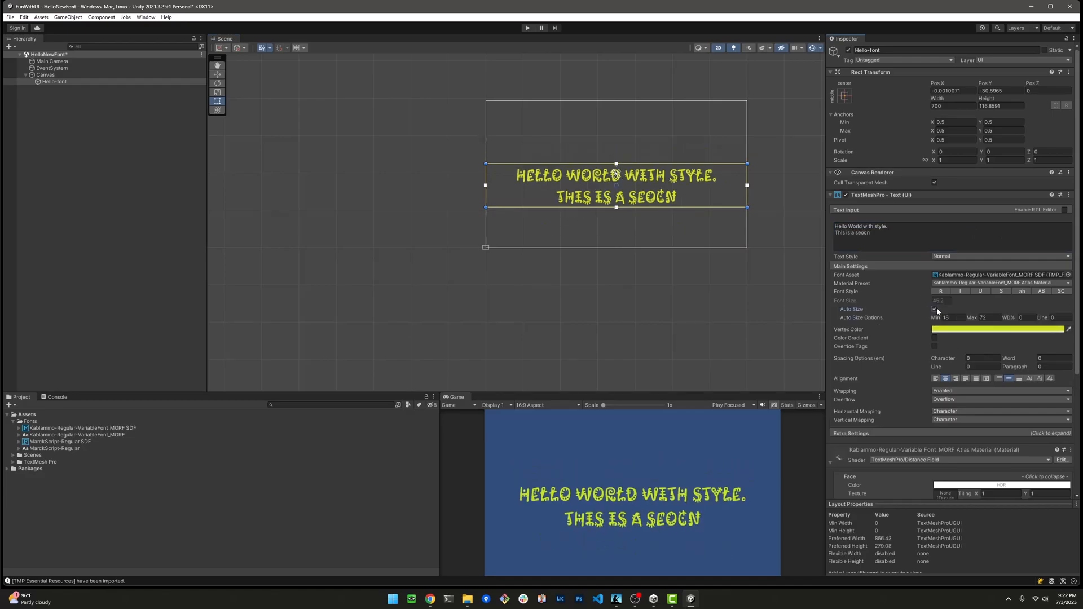
pyautogui.click(883, 235)
pyautogui.click(883, 236)
pyautogui.press('BackSpace')
pyautogui.press('BackSpace')
pyautogui.press('BackSpace')
pyautogui.press('BackSpace')
pyautogui.press('BackSpace')
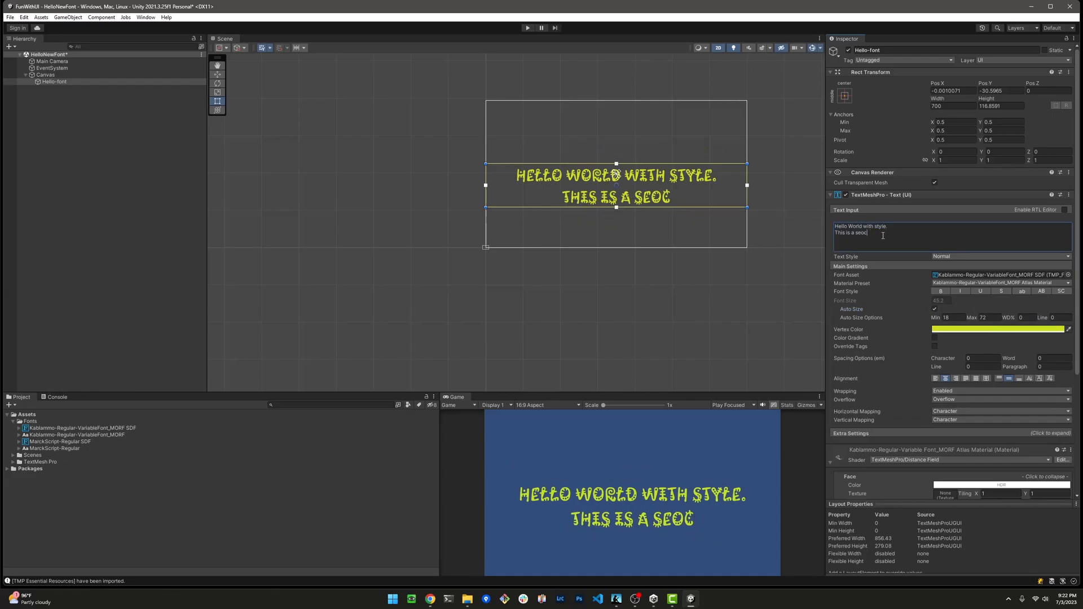
pyautogui.write('2nd line of text')
# - Assign MarckScript-Regular SDF as the font asset and use rich text tags to make "Hello World" bold and "style" italic
pyautogui.click(1067, 274)
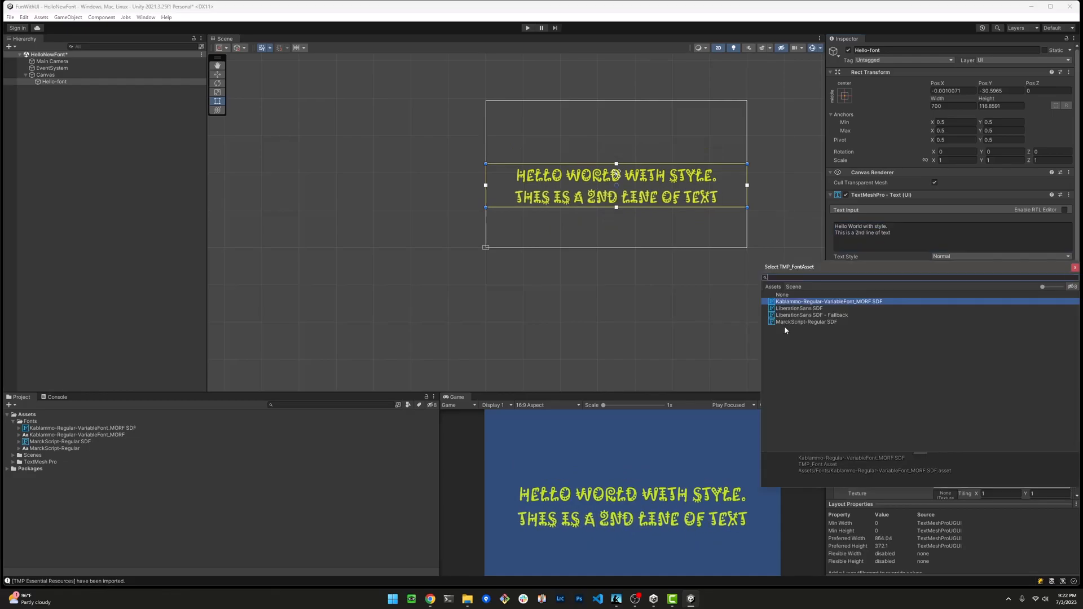
pyautogui.doubleClick(846, 322)
pyautogui.click(899, 228)
pyautogui.press('Home')
pyautogui.write('<b')
pyautogui.write('>')
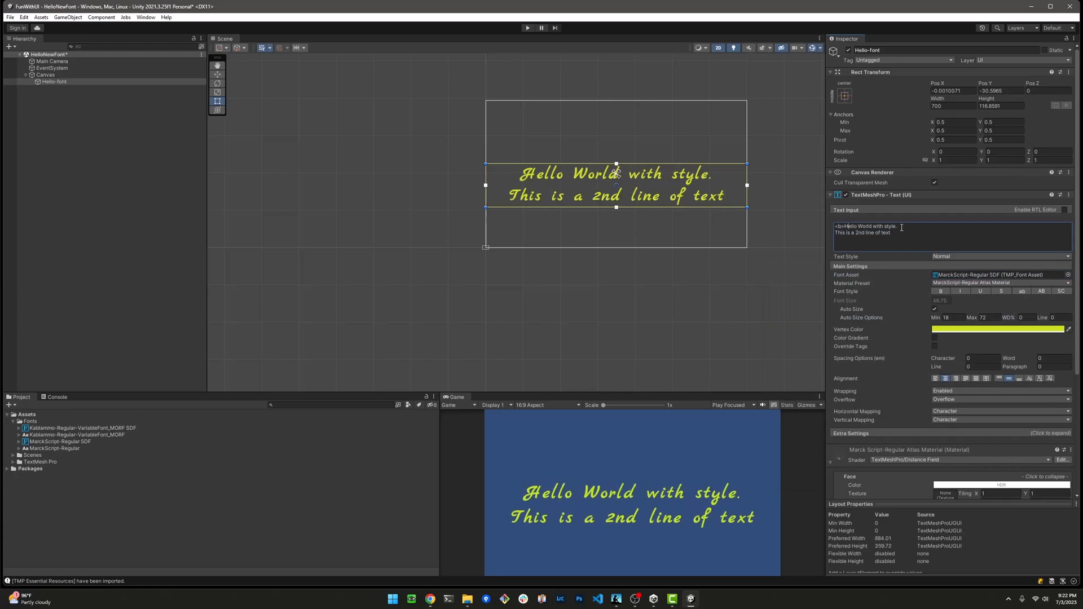
pyautogui.write('</b>')
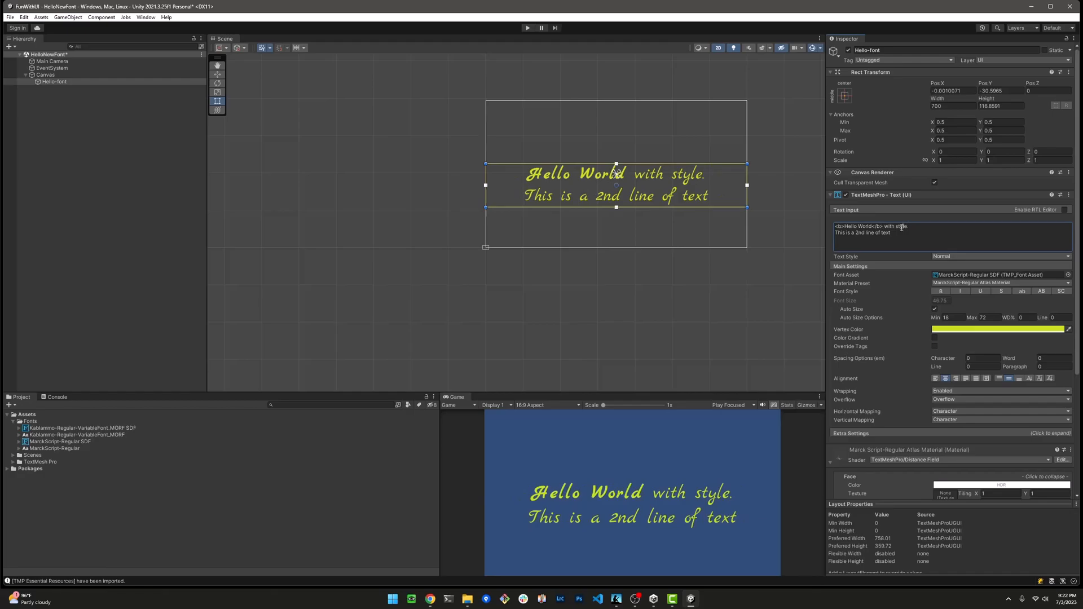
pyautogui.write('<i>')
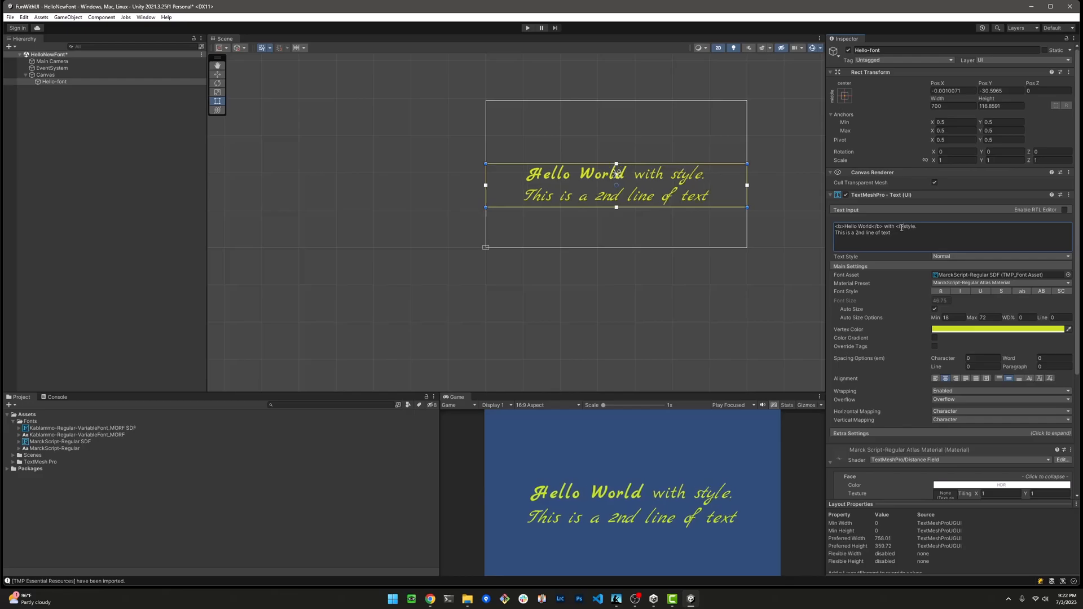
pyautogui.write('</i>')
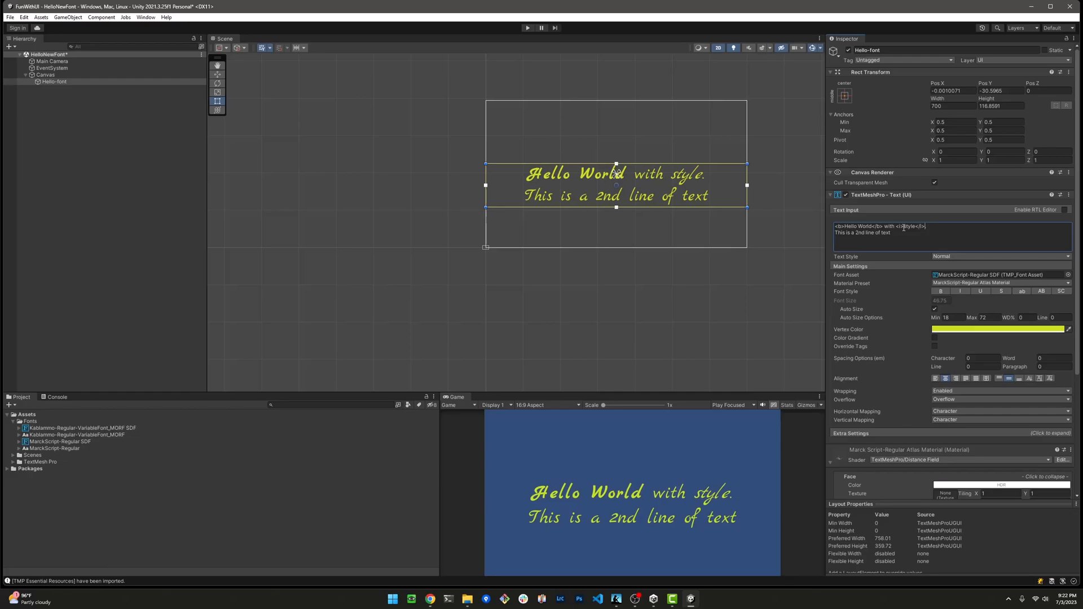
# - Assign LiberationSans SDF as the font asset and wrap "2nd" in <color=orange> and </color> tags
pyautogui.click(1068, 274)
pyautogui.click(796, 310)
pyautogui.click(906, 232)
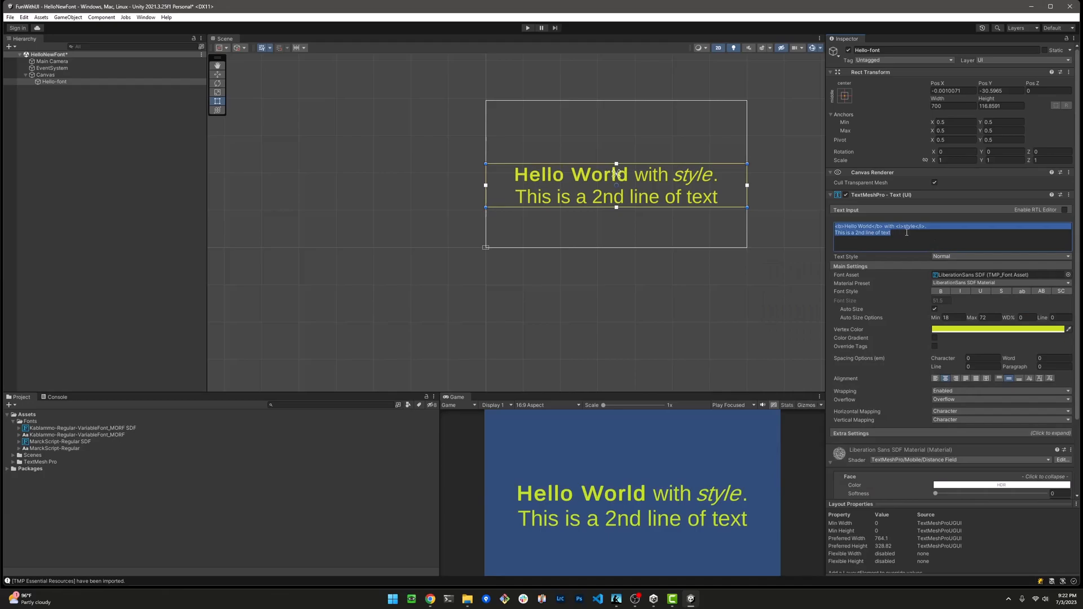
pyautogui.click(906, 232)
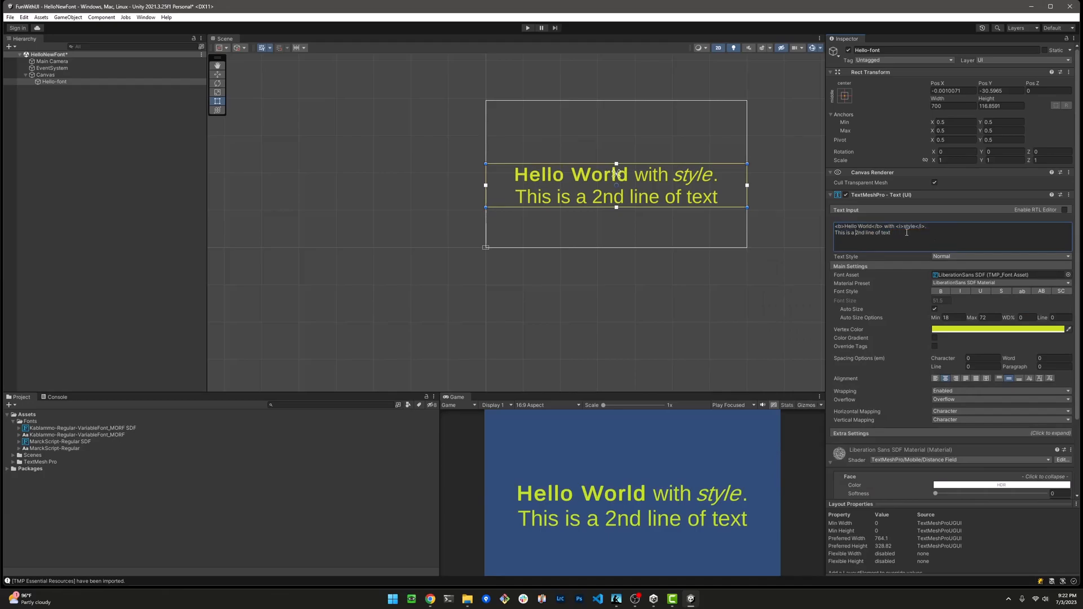
pyautogui.write('<color')
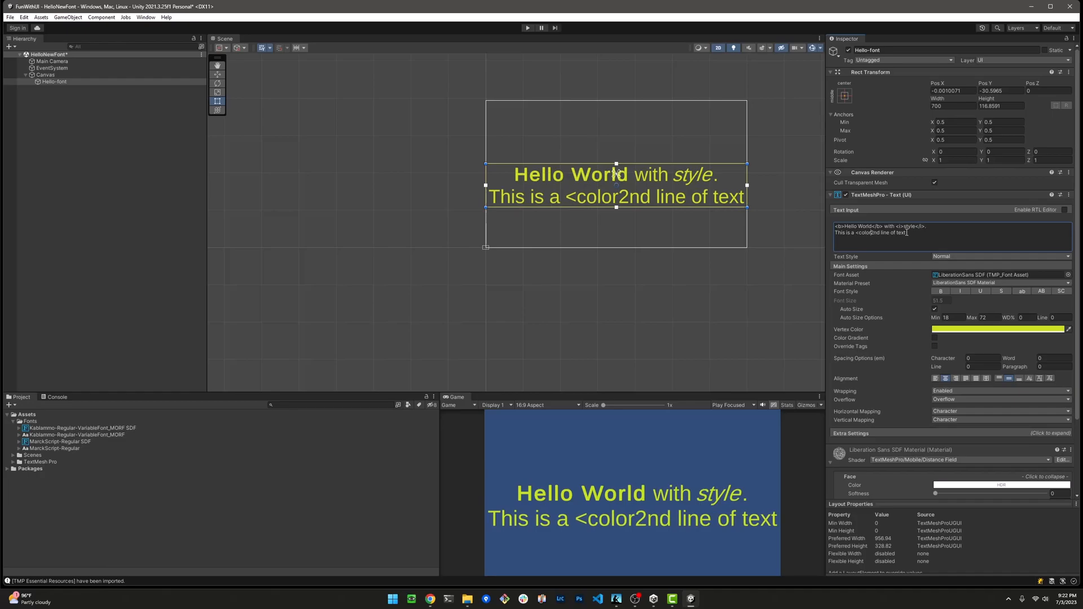
pyautogui.write('=')
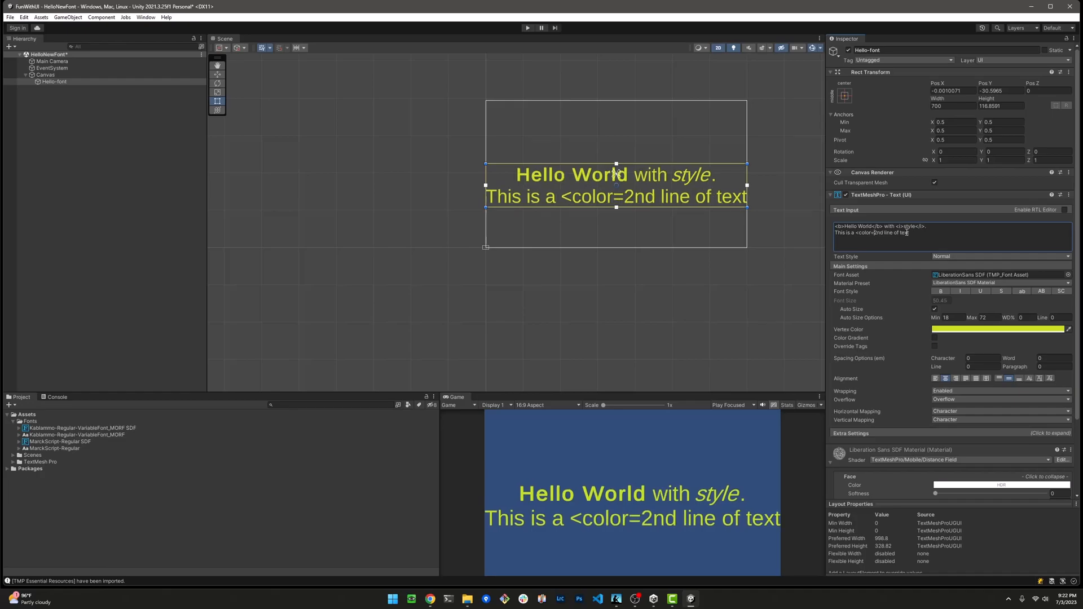
pyautogui.write('orange>2nd')
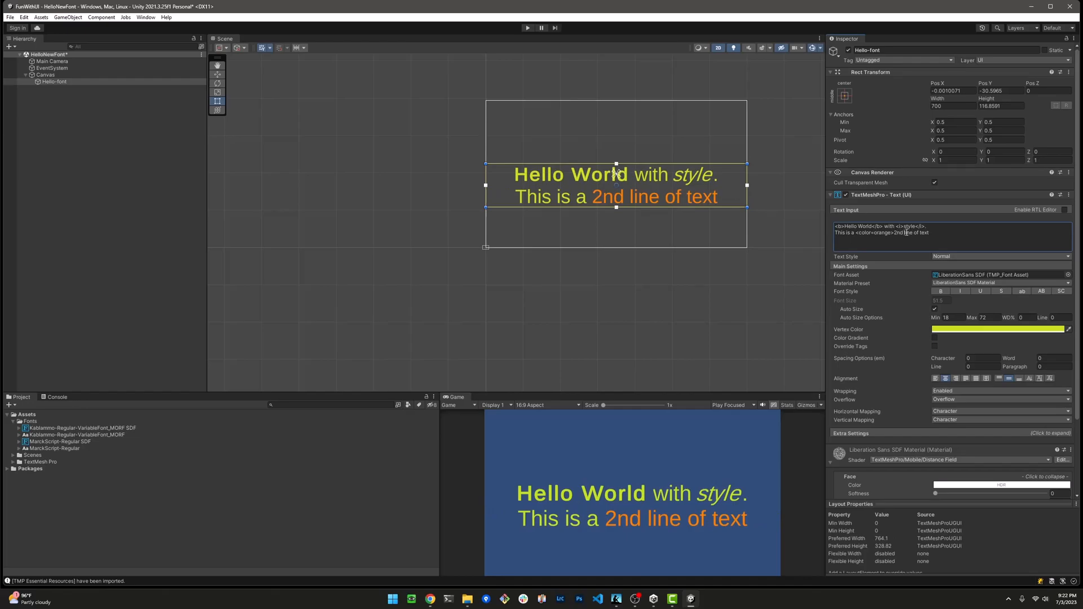
pyautogui.write('</color>')
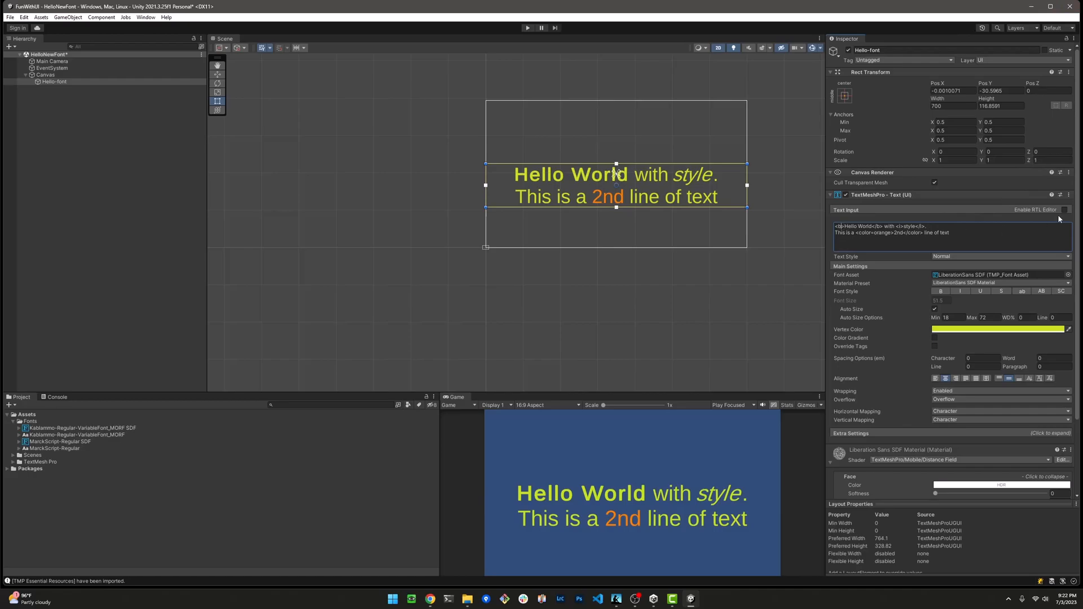
# - Color the bold "Hello World" black by enclosing it in <color=black> and </color> tags
pyautogui.write('<color')
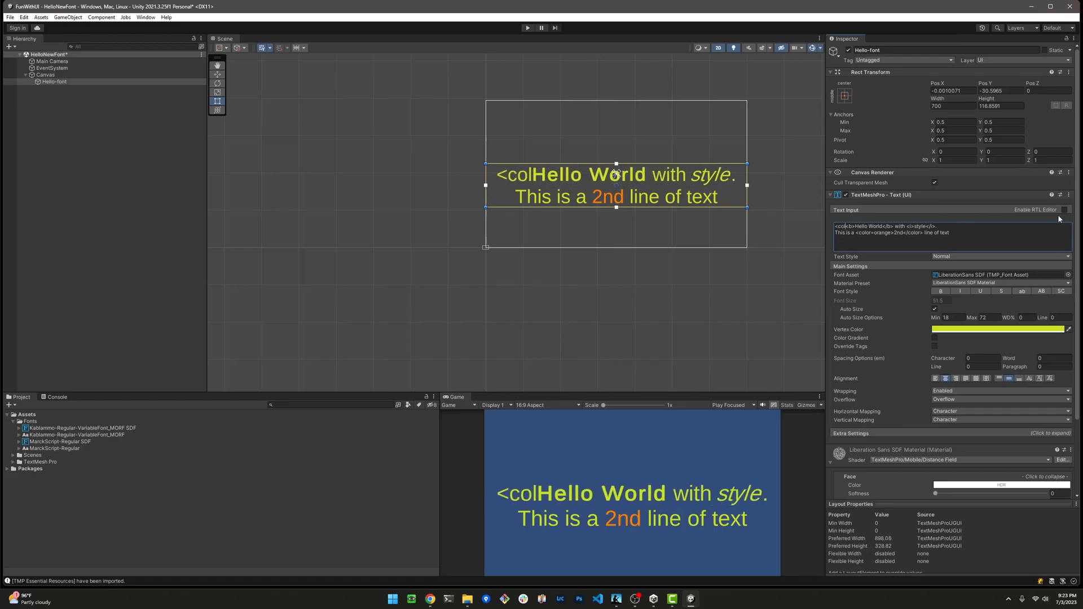
pyautogui.write('=black')
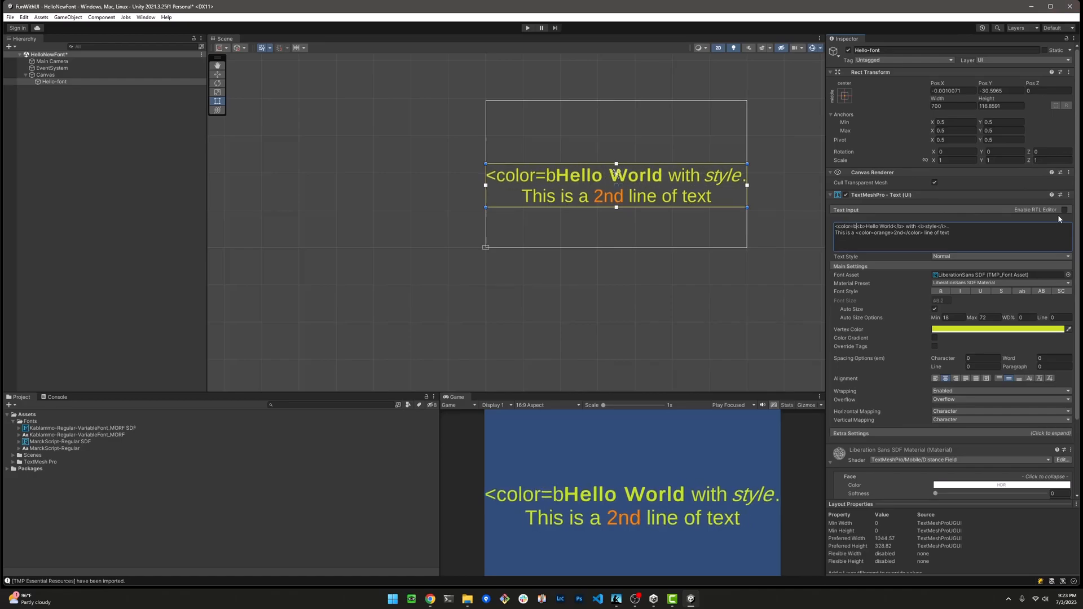
pyautogui.write('>')
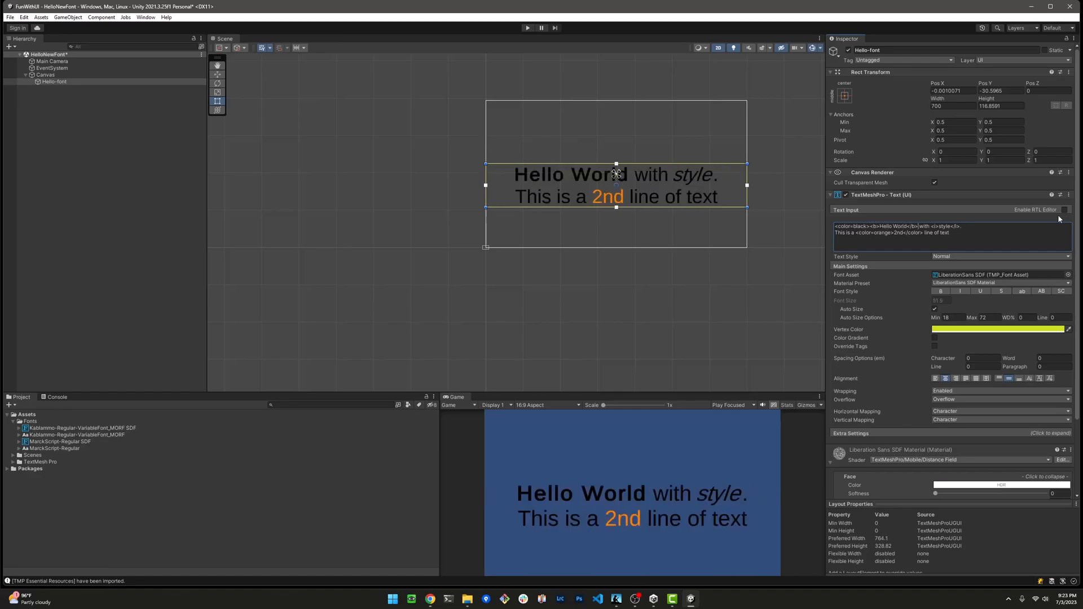
pyautogui.write('<b>Hello World</b></color')
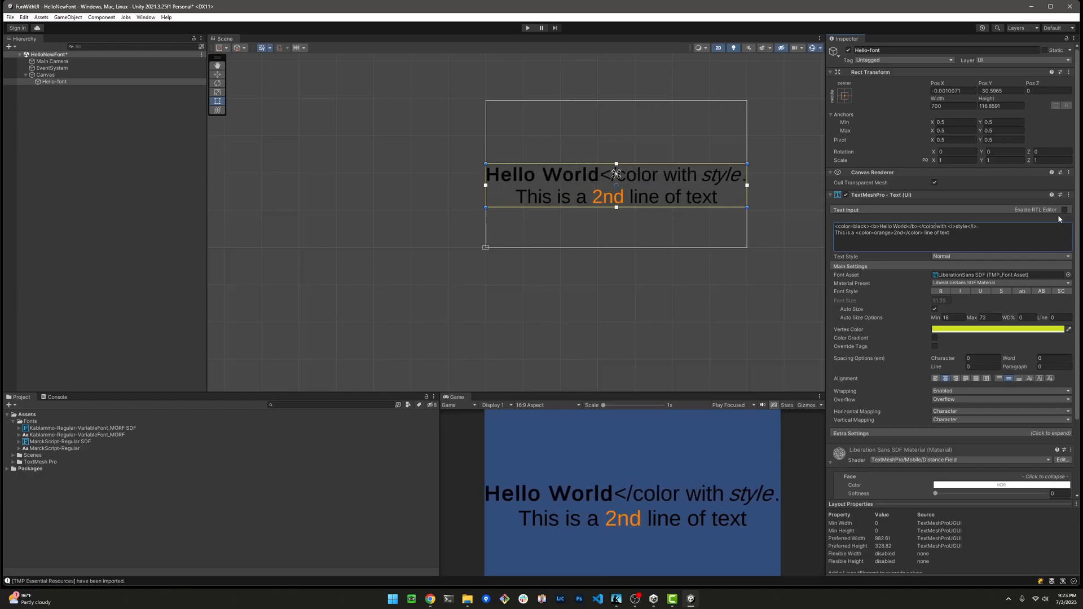
pyautogui.write('>')
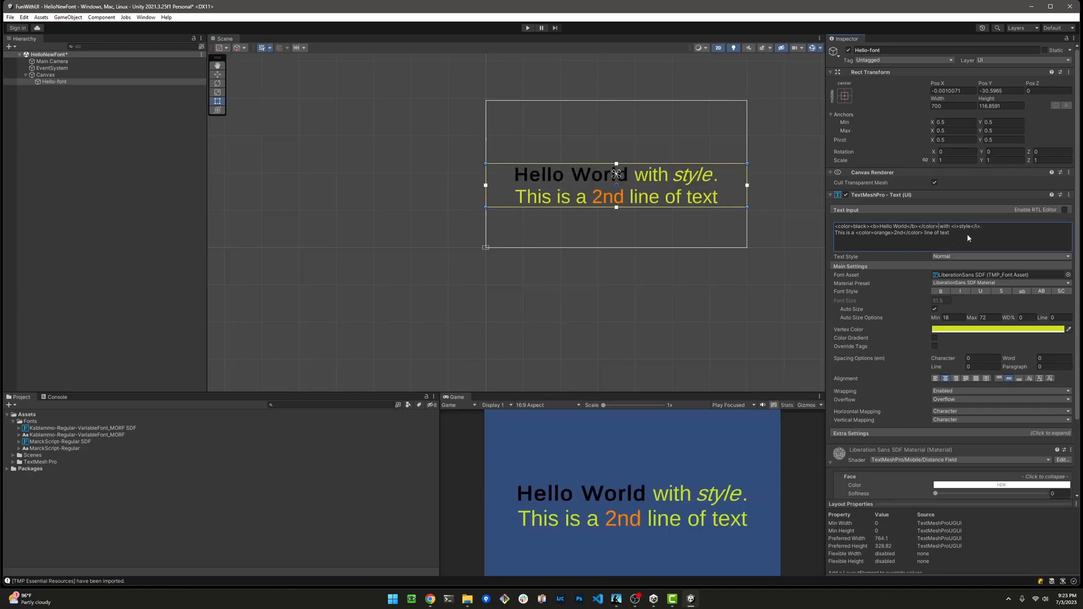
# - Center the Hello-font text object on the canvas by setting its Pos X and Pos Y to 0
pyautogui.click(953, 90)
pyautogui.write('0')
pyautogui.click(1007, 91)
pyautogui.write('0')
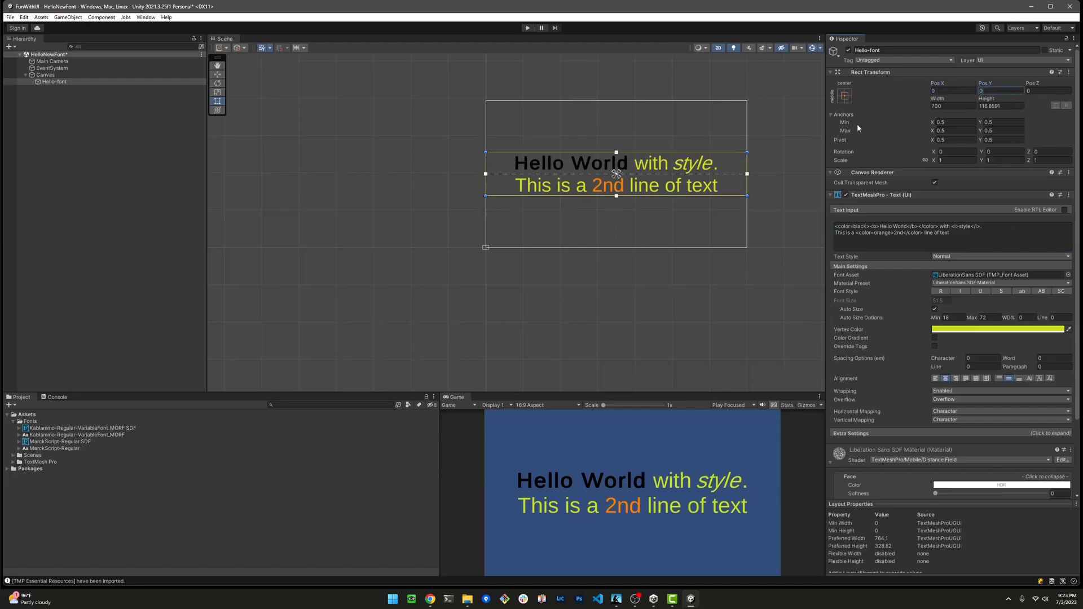